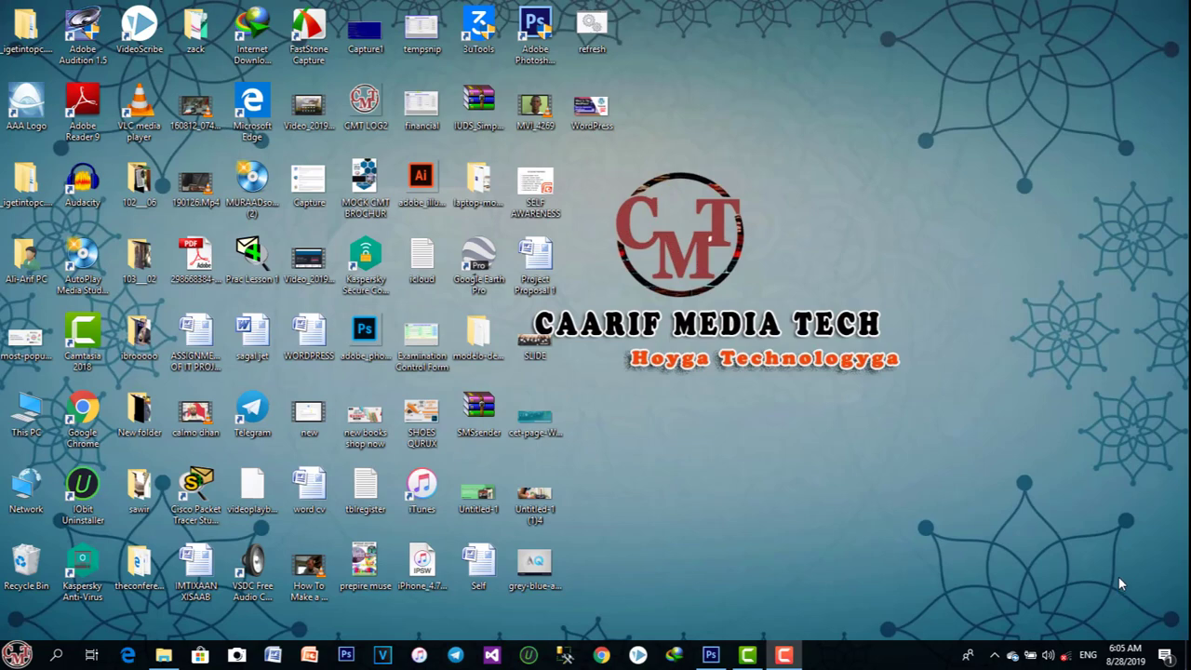
# - Switch to Photoshop and open the 640 x 640 JPG portrait of the man against a beige wall from the images folder
pyautogui.click(718, 661)
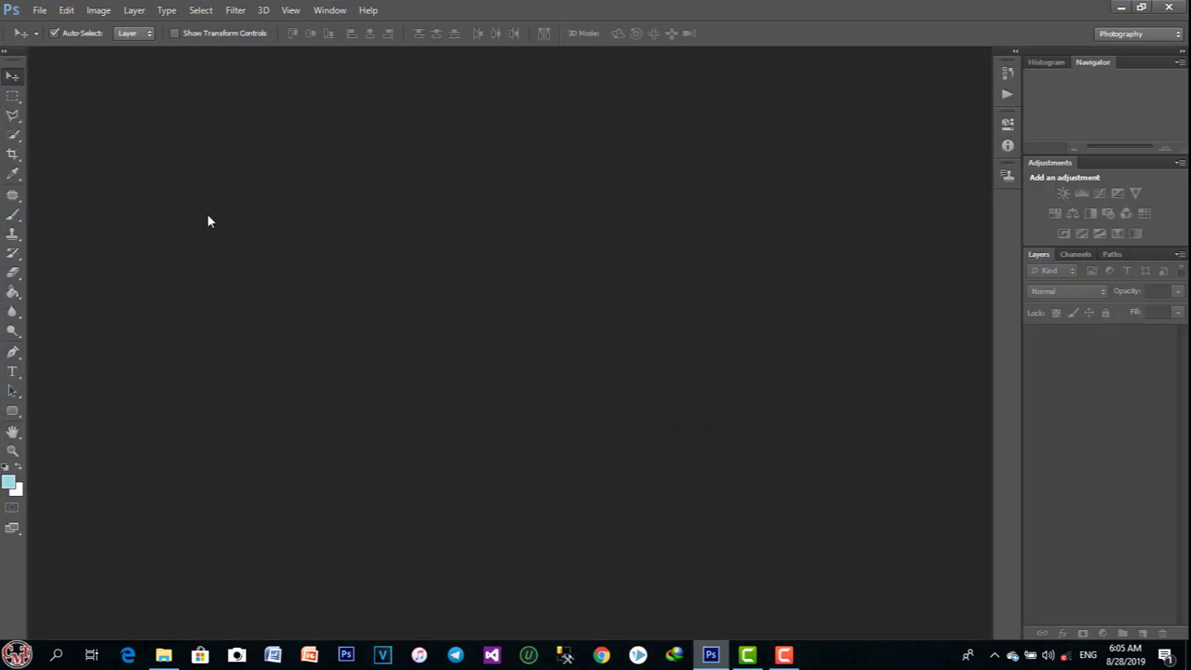
pyautogui.click(39, 11)
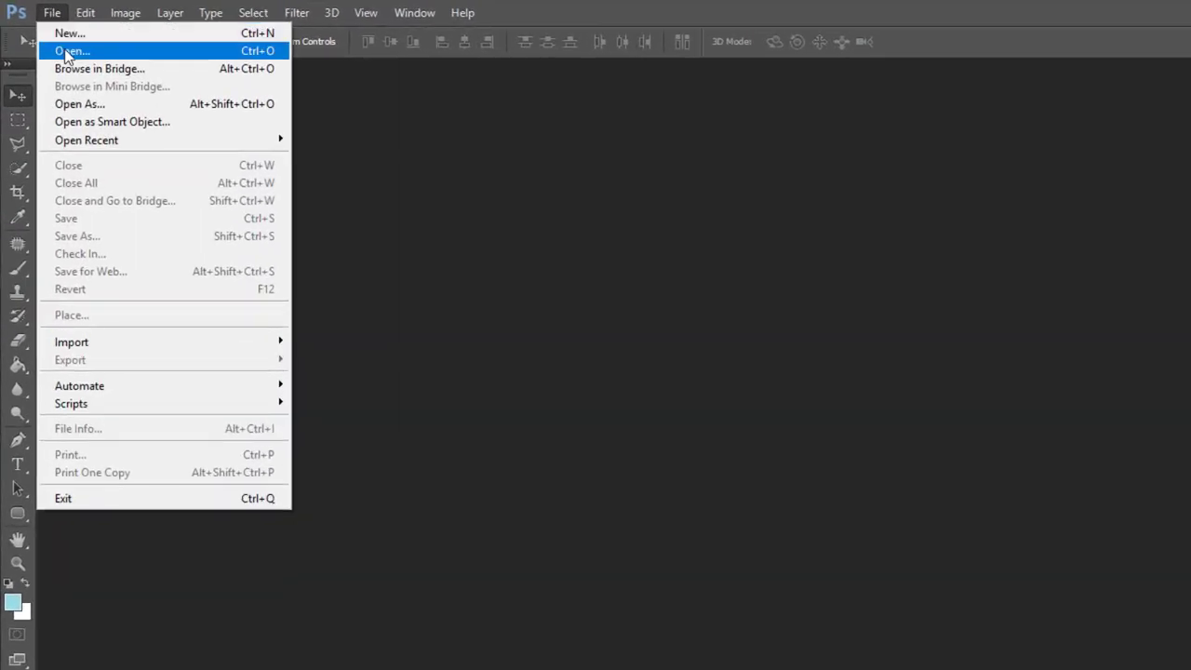
pyautogui.click(67, 52)
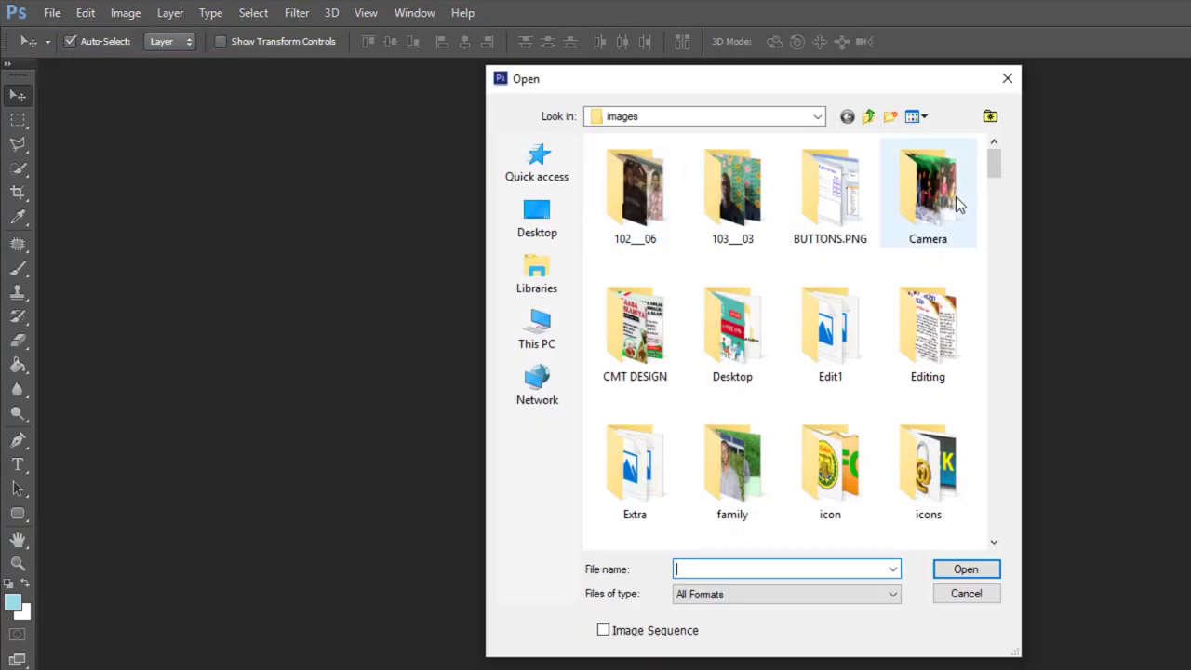
pyautogui.moveTo(996, 164); pyautogui.dragTo(994, 209)
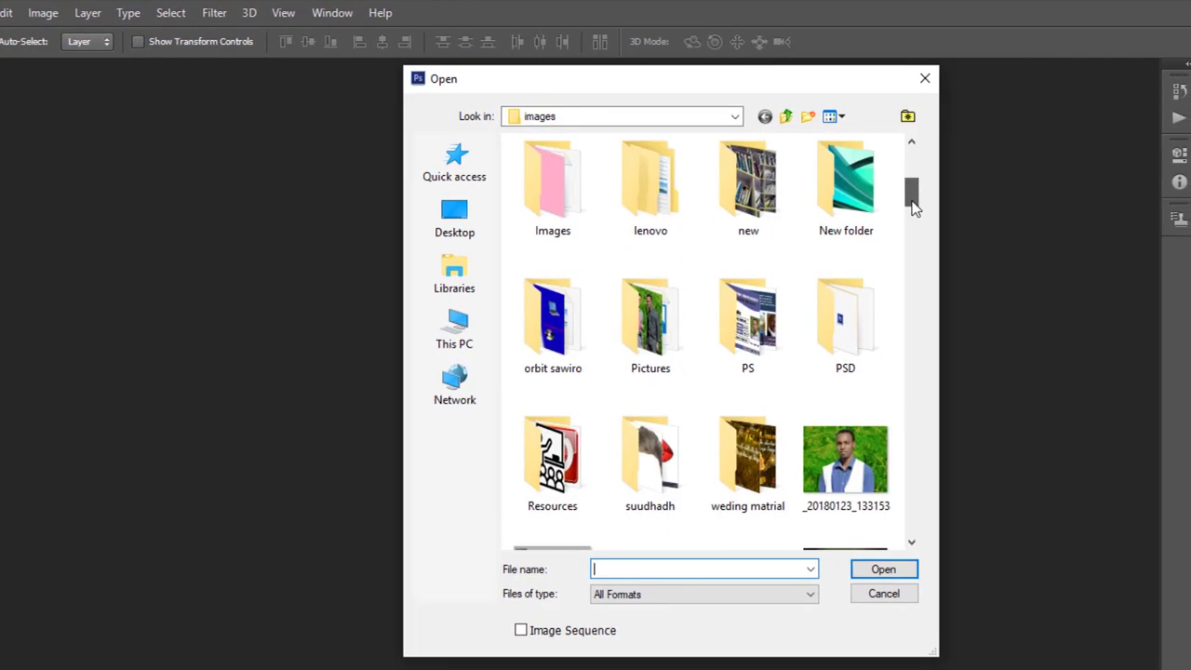
pyautogui.moveTo(911, 206); pyautogui.dragTo(921, 241)
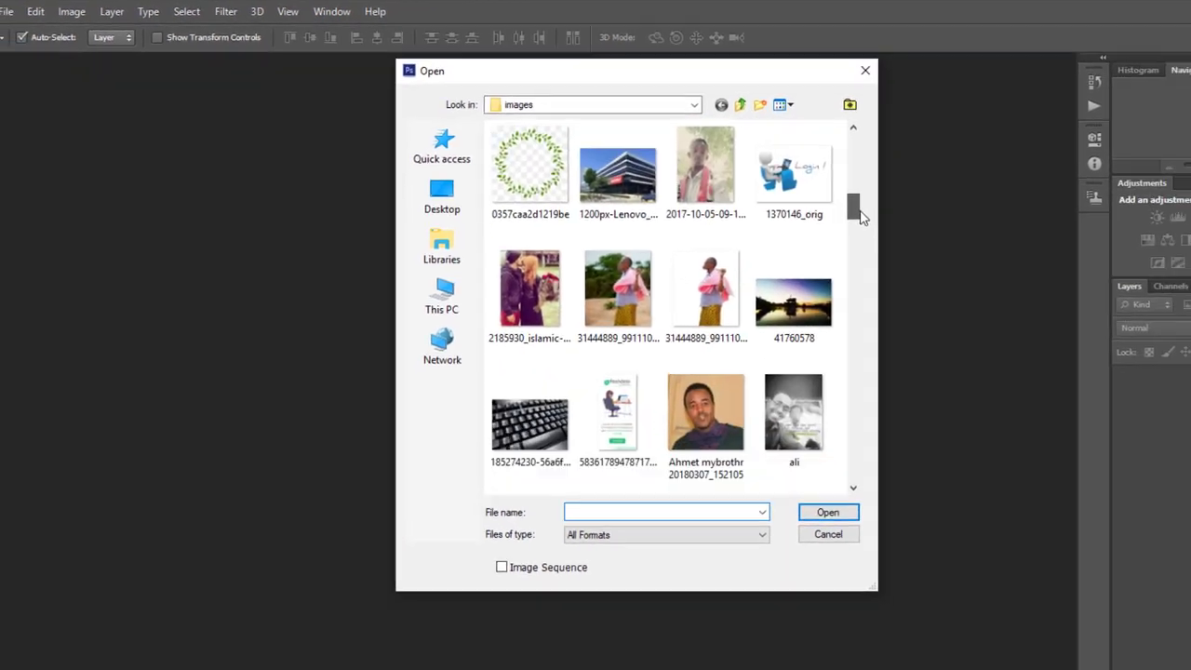
pyautogui.moveTo(863, 216); pyautogui.dragTo(862, 224)
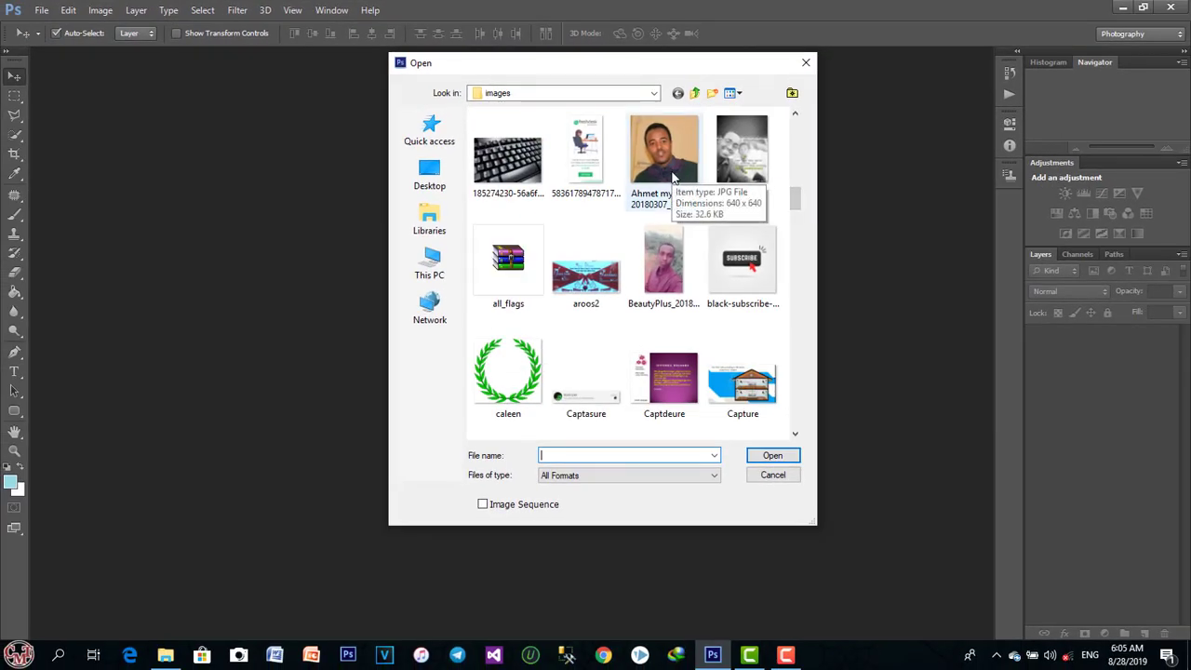
pyautogui.doubleClick(673, 175)
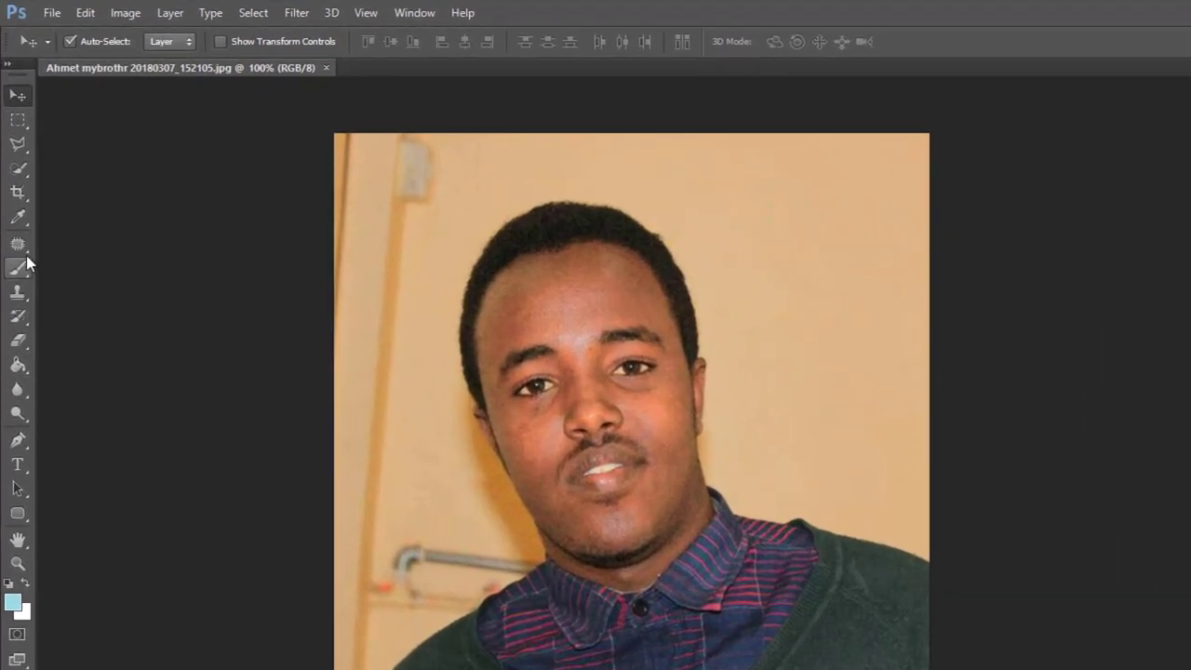
# - Select the man with the Quick Selection tool and copy the selection to a new layer
pyautogui.click(17, 173)
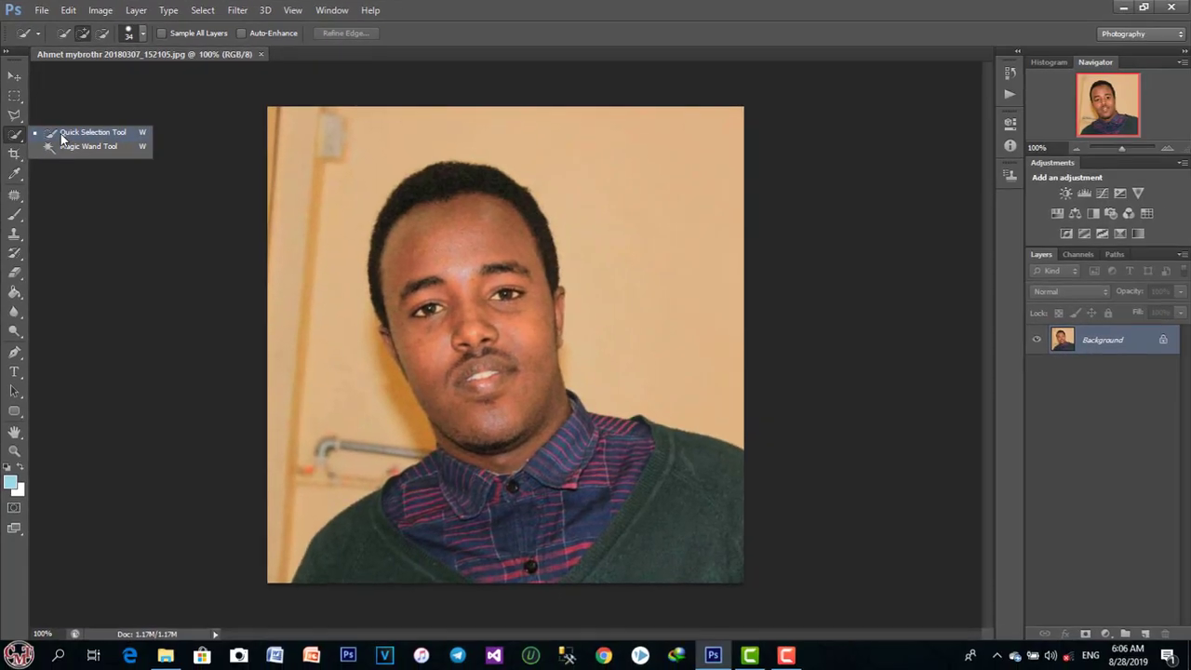
pyautogui.click(61, 133)
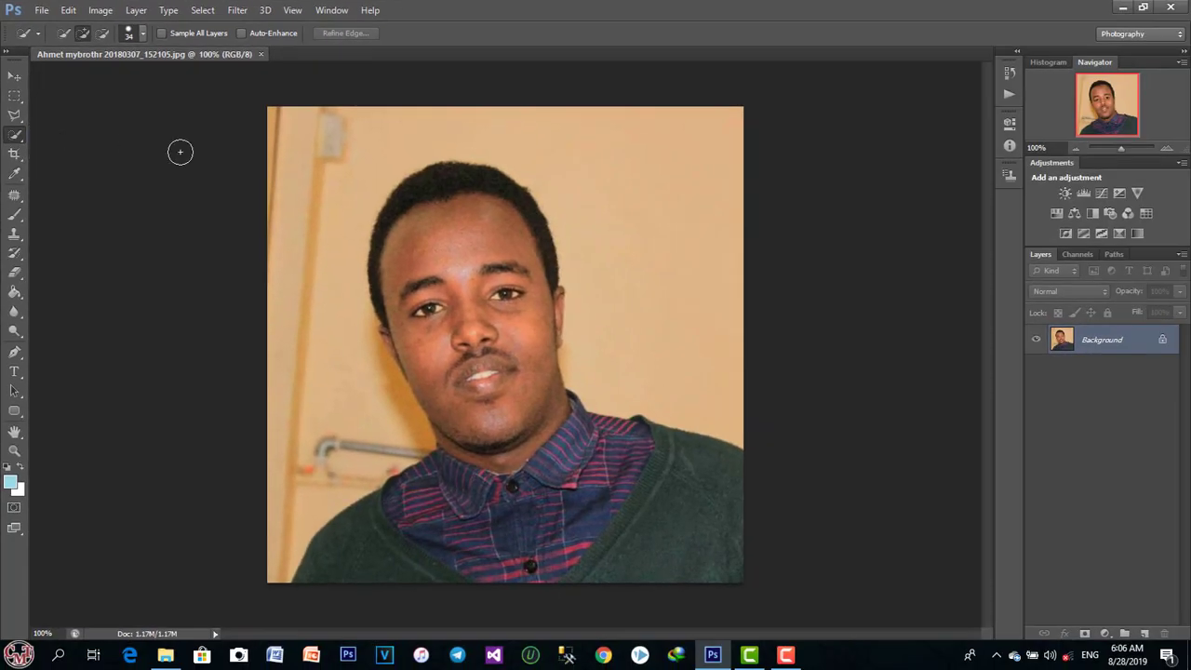
pyautogui.moveTo(419, 190)
pyautogui.mouseDown()
pyautogui.moveTo(471, 189)
pyautogui.moveTo(518, 207)
pyautogui.moveTo(469, 297)
pyautogui.moveTo(475, 323)
pyautogui.moveTo(410, 356)
pyautogui.moveTo(387, 335)
pyautogui.moveTo(456, 325)
pyautogui.moveTo(529, 353)
pyautogui.moveTo(527, 460)
pyautogui.moveTo(547, 475)
pyautogui.moveTo(689, 476)
pyautogui.moveTo(427, 559)
pyautogui.mouseUp()
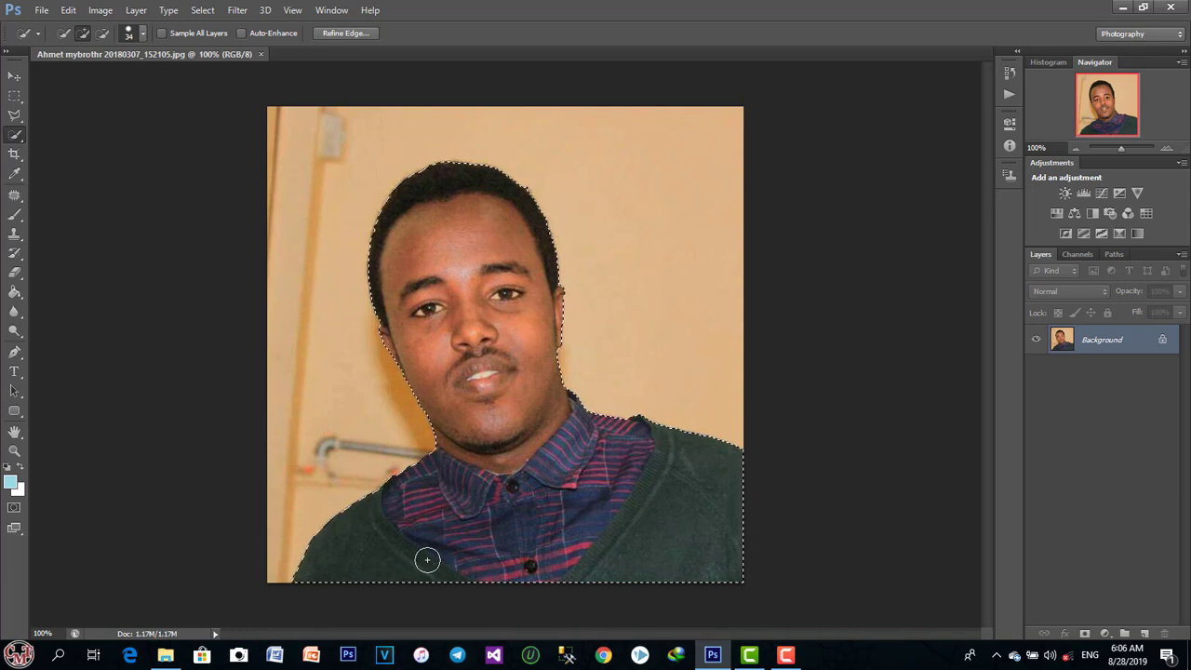
pyautogui.hotkey('ctrl', 'j')
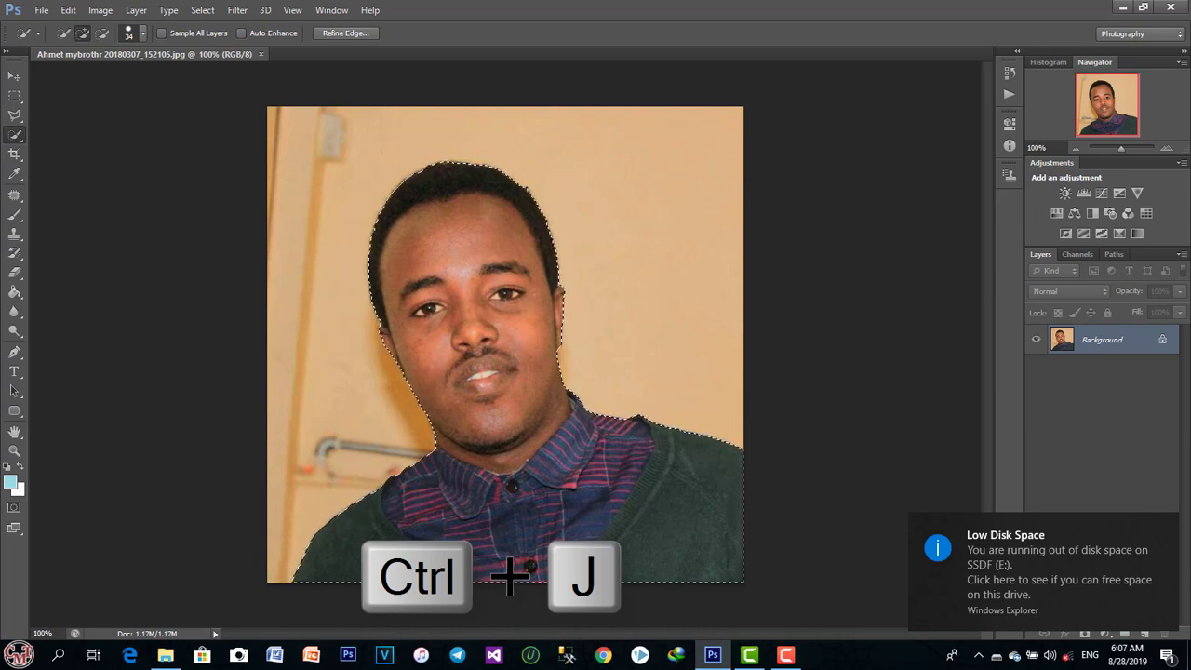
pyautogui.hotkey('ctrl', 'j')
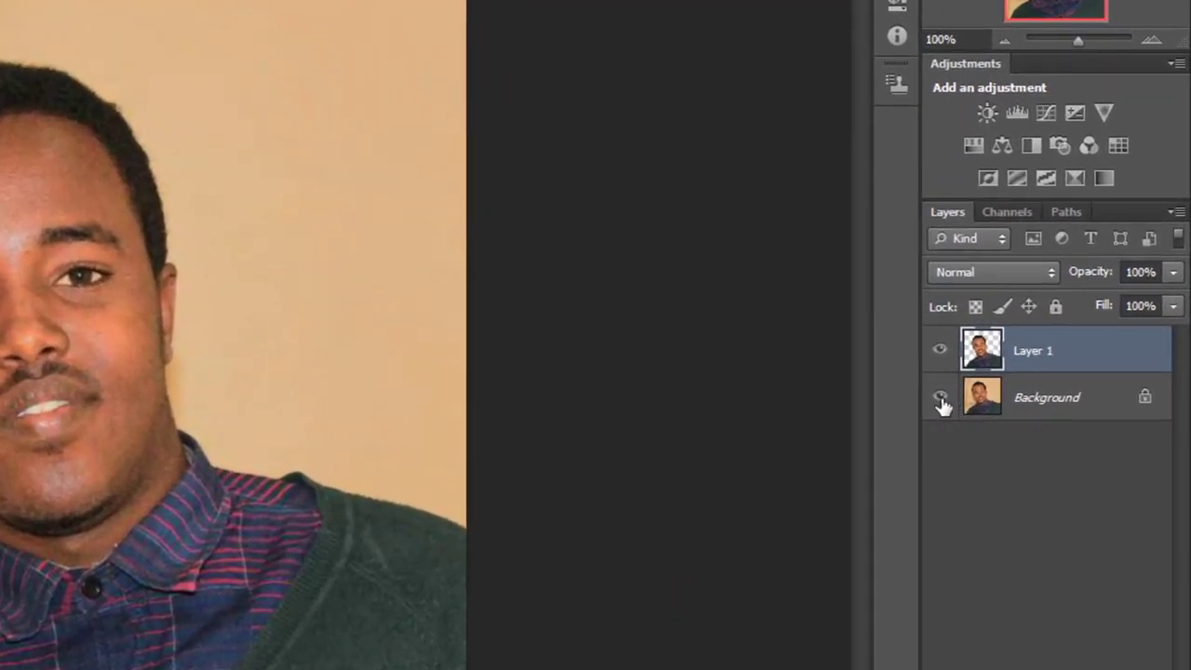
# - Hide the Background layer to check the cutout, show it again, and merge Layer 1 down into it
pyautogui.click(942, 401)
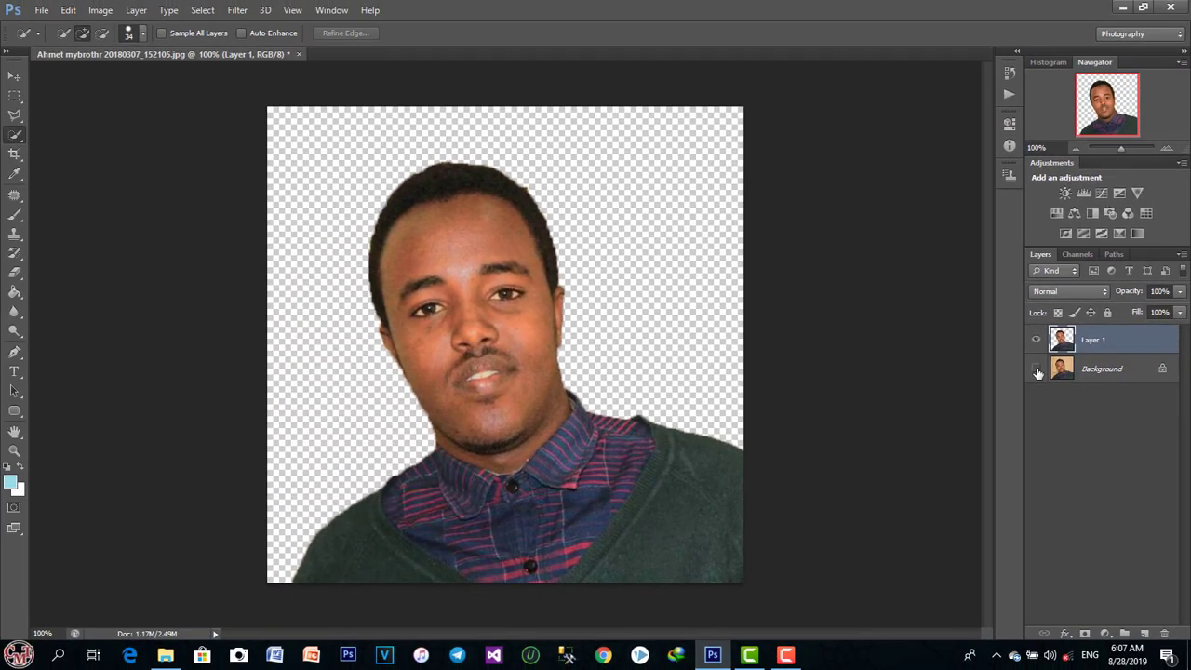
pyautogui.click(1036, 370)
pyautogui.click(1036, 369)
pyautogui.click(1037, 370)
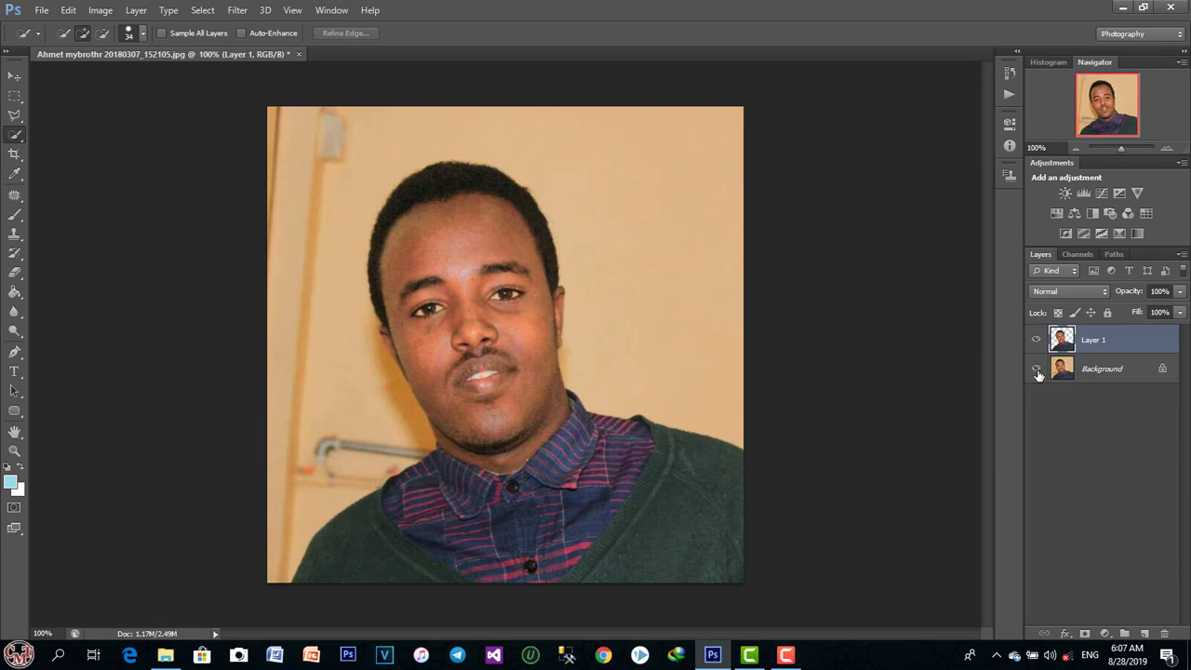
pyautogui.hotkey('ctrl', 'e')
# - Erase the beige wall, door frame and hinge around the man with the Magic Eraser at tolerance 32
pyautogui.click(17, 197)
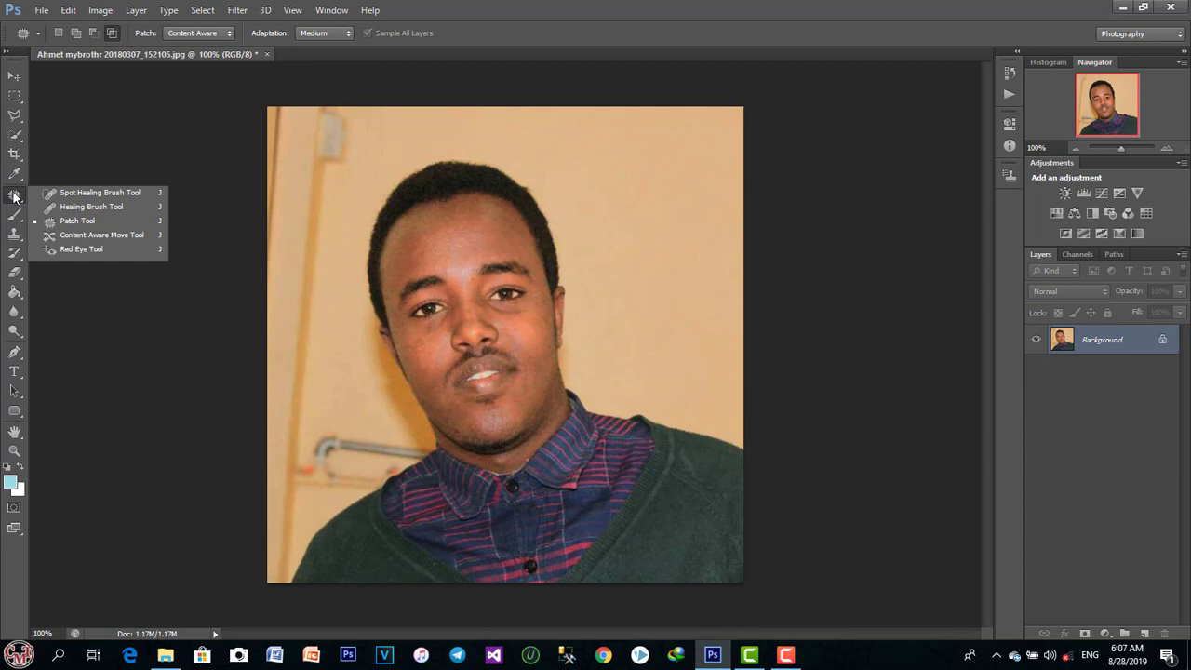
pyautogui.click(17, 272)
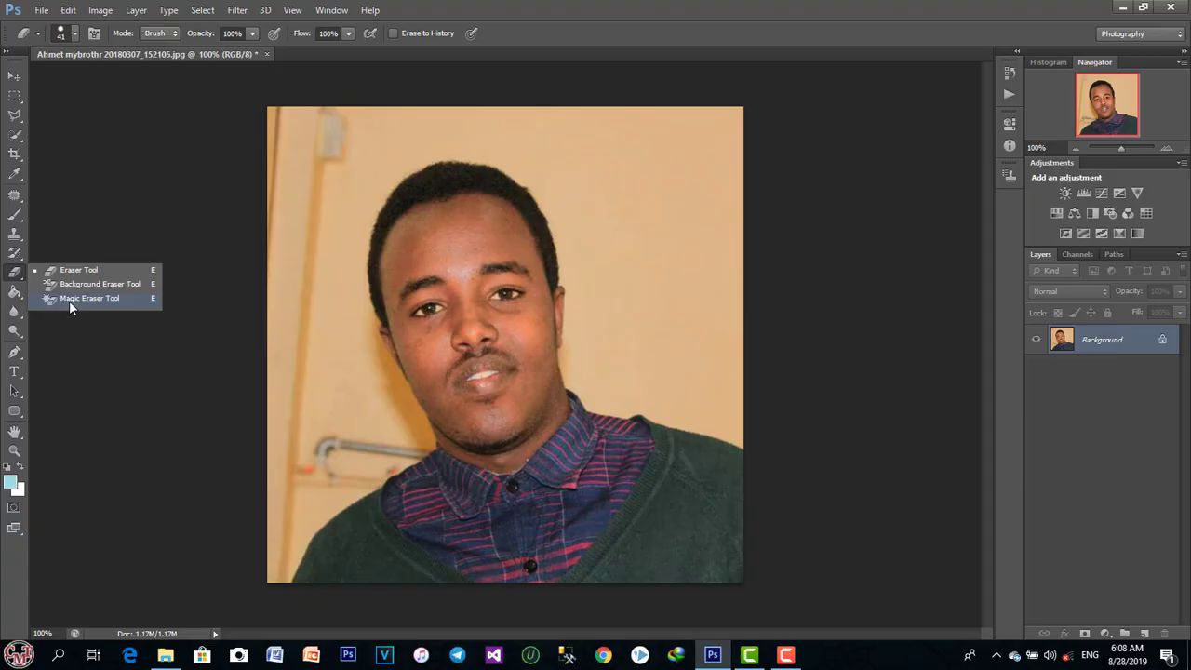
pyautogui.click(70, 299)
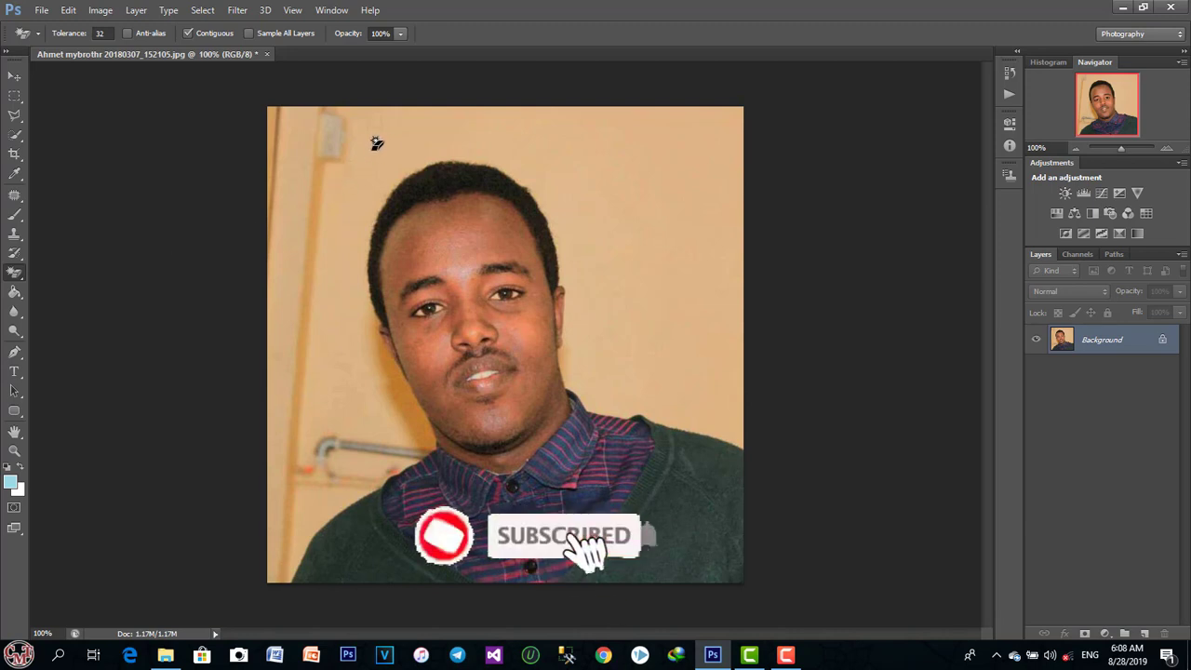
pyautogui.click(408, 138)
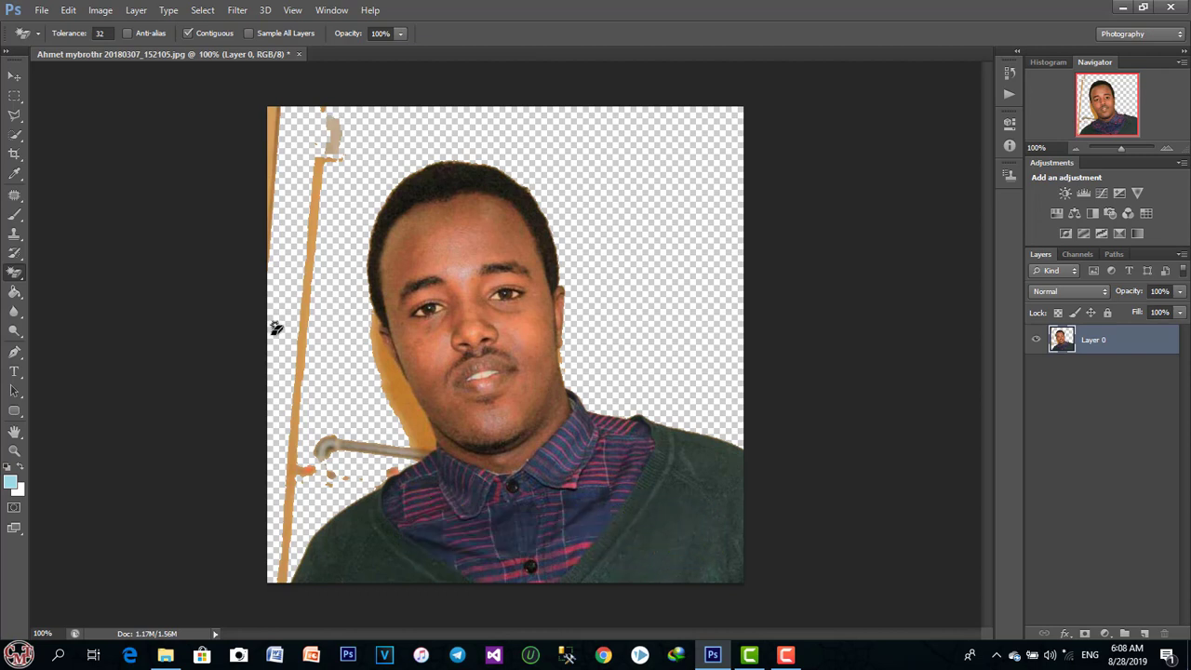
pyautogui.click(306, 309)
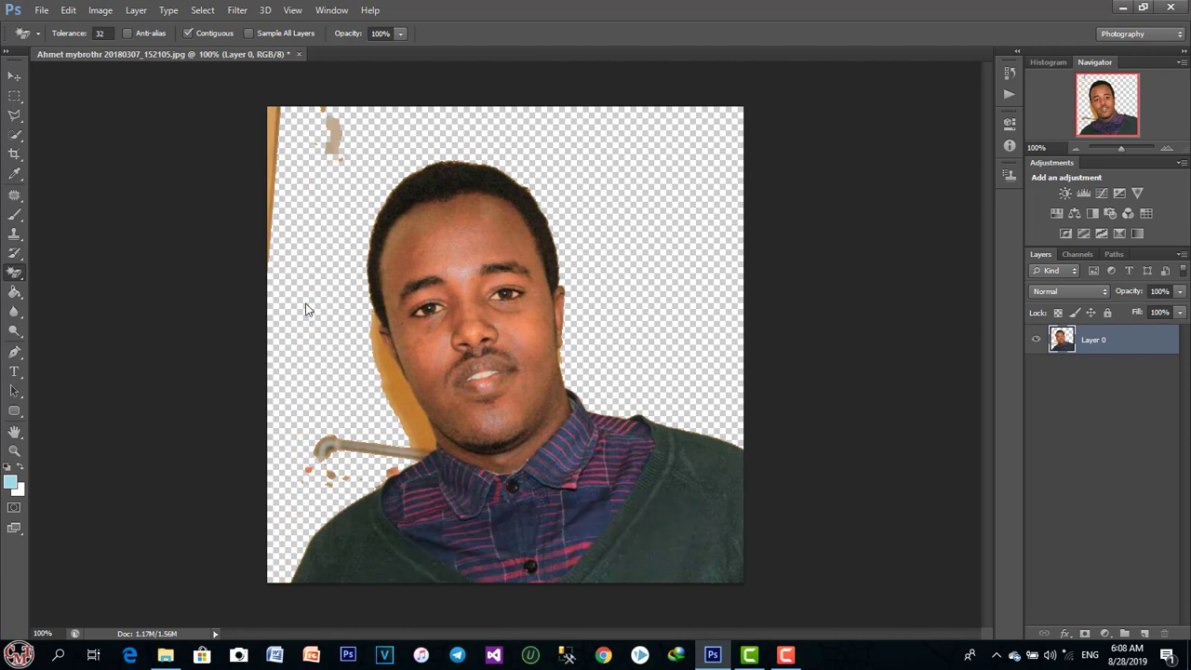
pyautogui.click(334, 131)
pyautogui.click(273, 122)
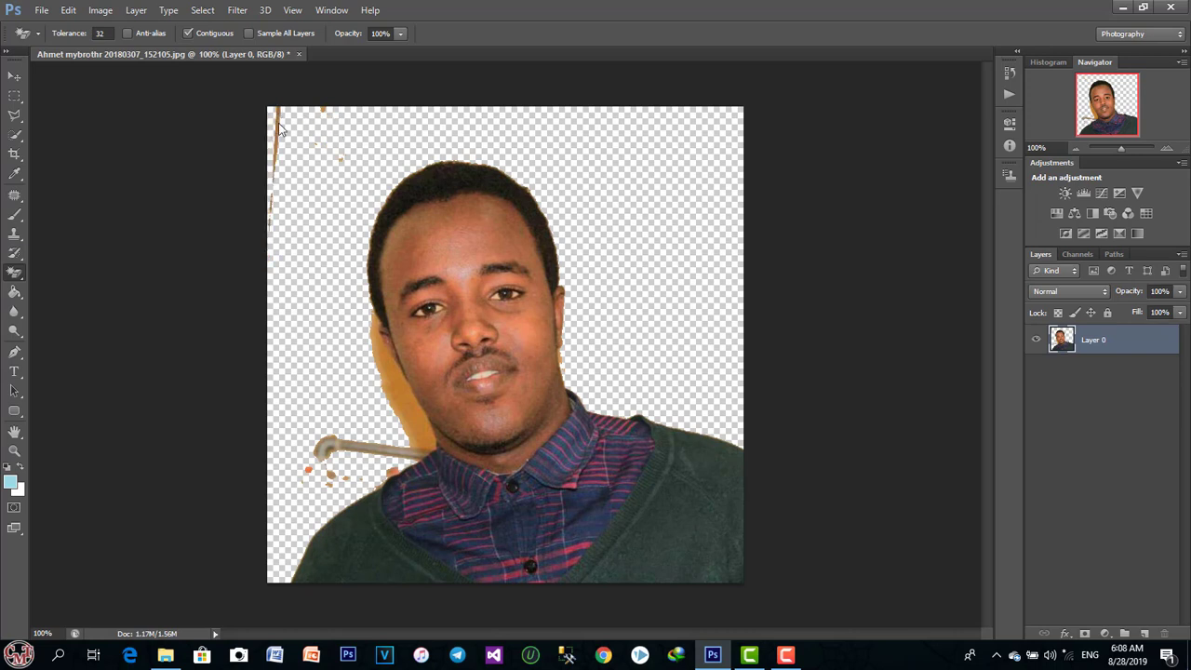
# - Erase the yellow shadow beside the man's cheek and the metal pipe near his shoulder with the Magic Eraser
pyautogui.click(401, 406)
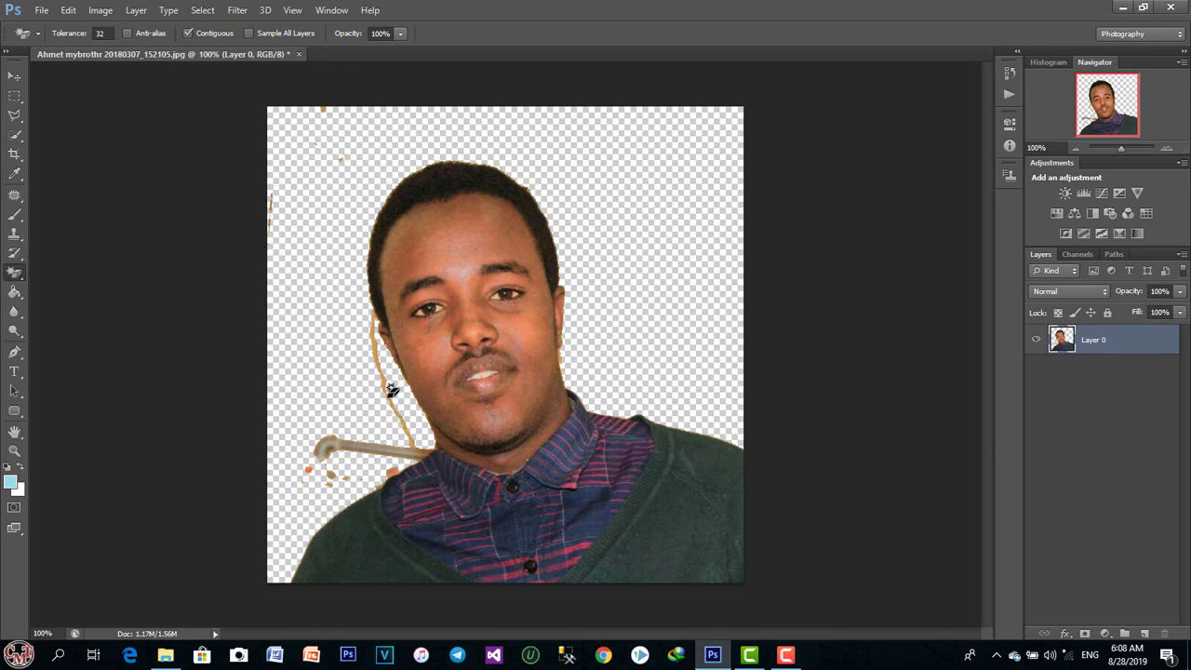
pyautogui.click(392, 391)
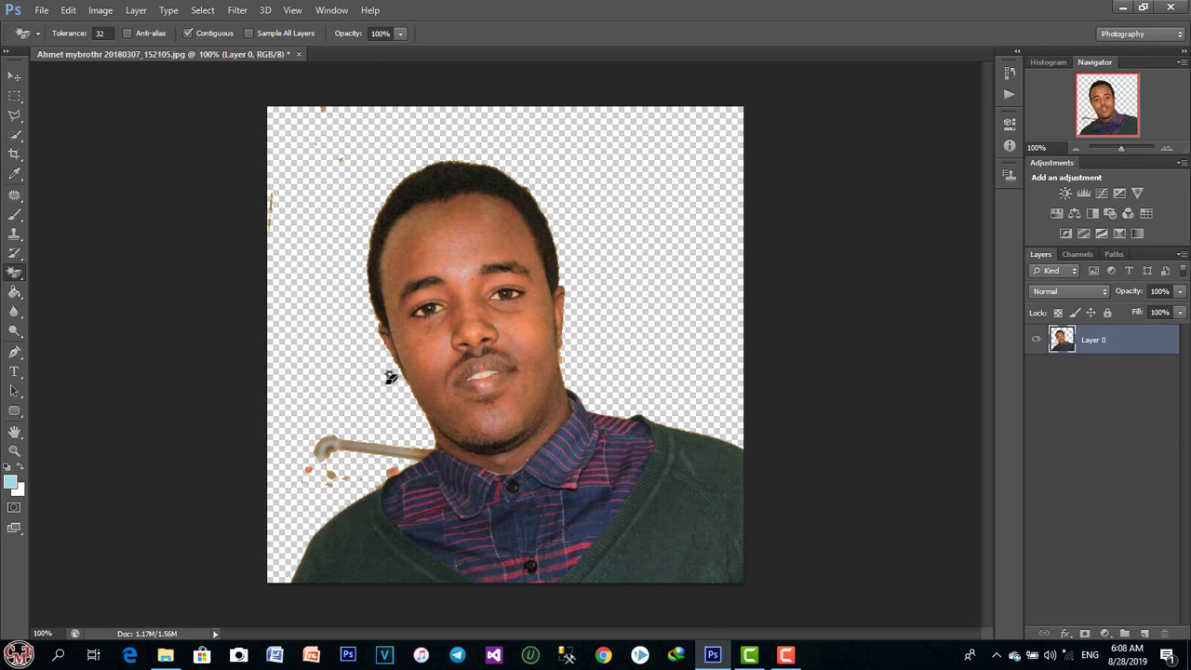
pyautogui.click(400, 452)
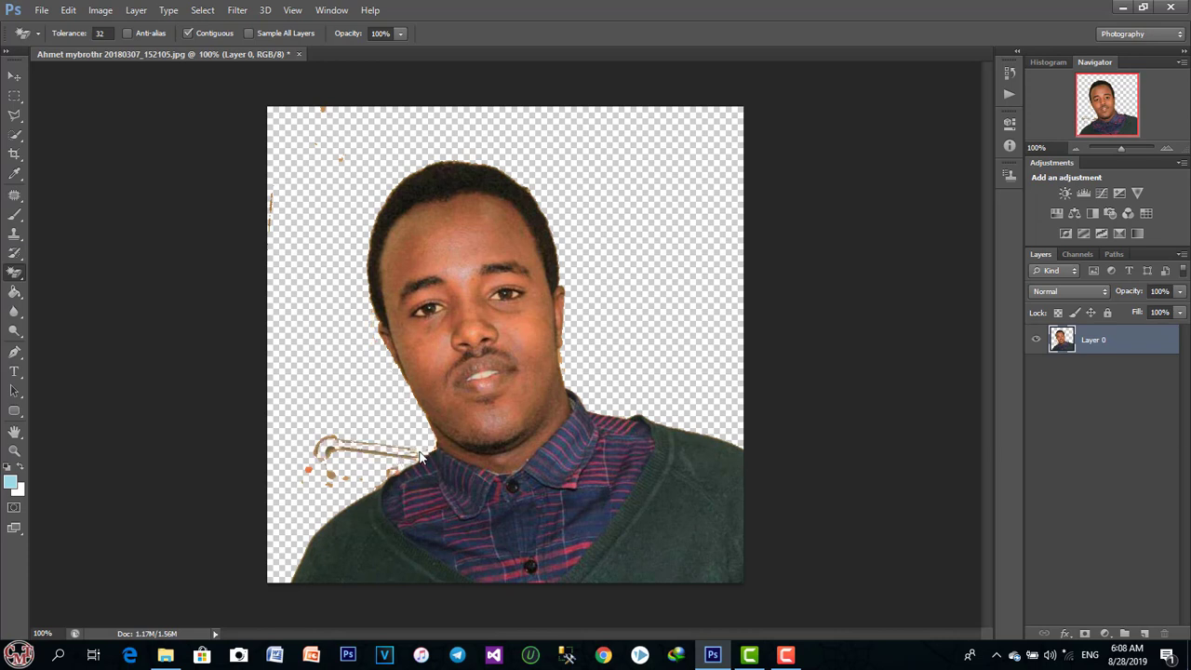
pyautogui.click(391, 452)
pyautogui.click(327, 443)
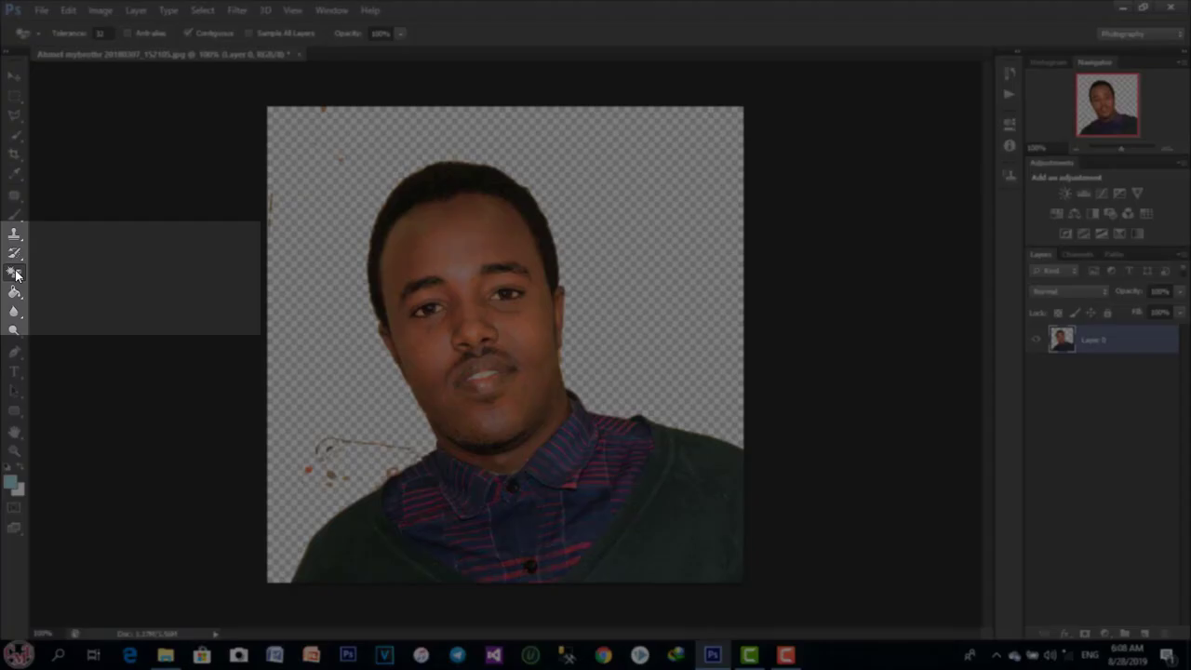
# - Brush away the leftover pipe outline and background specks around the man with the regular Eraser tool
pyautogui.rightClick(16, 274)
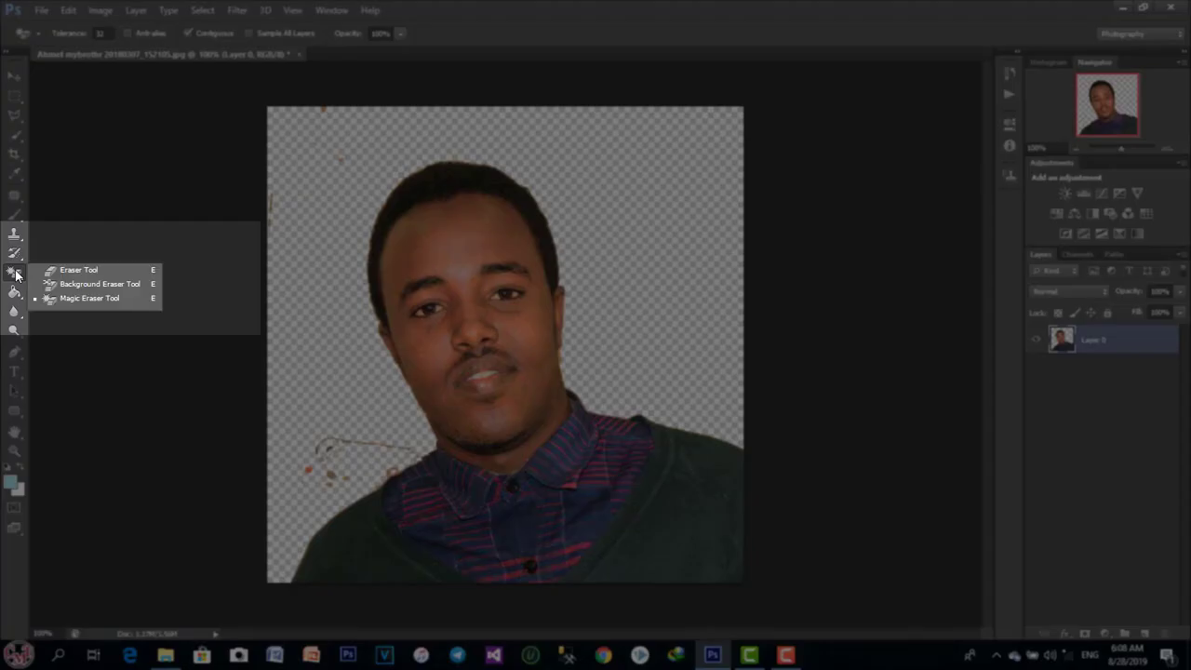
pyautogui.click(71, 269)
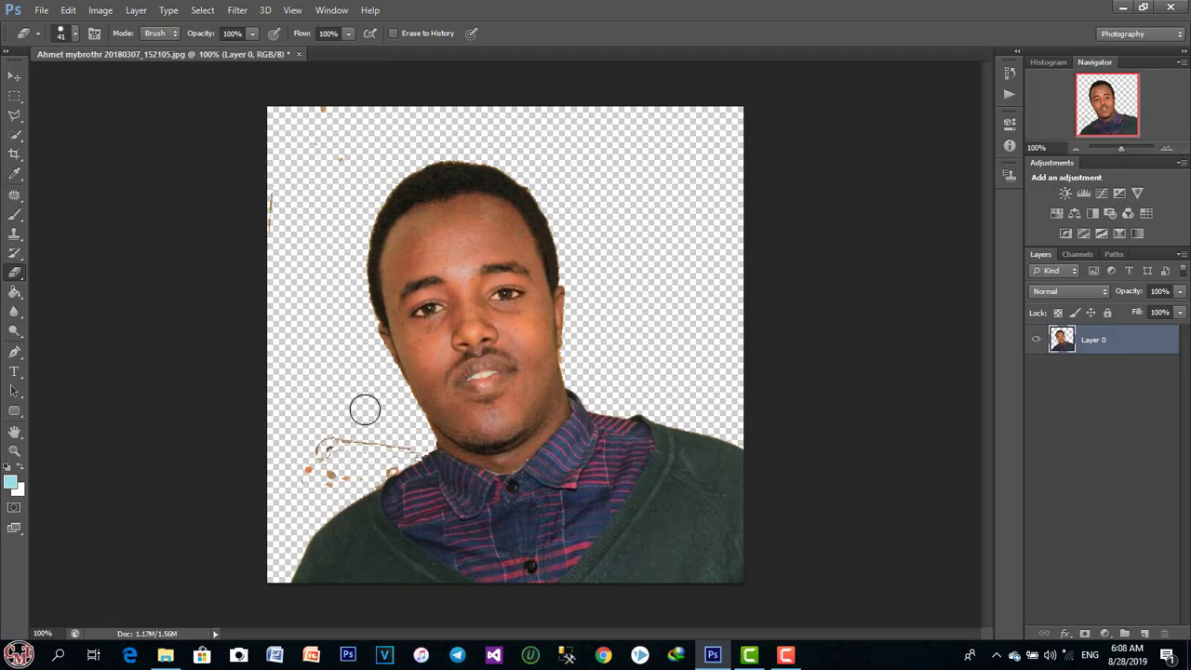
pyautogui.moveTo(372, 438)
pyautogui.mouseDown()
pyautogui.moveTo(401, 444)
pyautogui.moveTo(377, 462)
pyautogui.moveTo(408, 447)
pyautogui.moveTo(349, 445)
pyautogui.moveTo(317, 469)
pyautogui.moveTo(351, 479)
pyautogui.mouseUp()
pyautogui.moveTo(399, 452)
pyautogui.mouseDown()
pyautogui.moveTo(351, 418)
pyautogui.moveTo(372, 433)
pyautogui.moveTo(377, 465)
pyautogui.mouseUp()
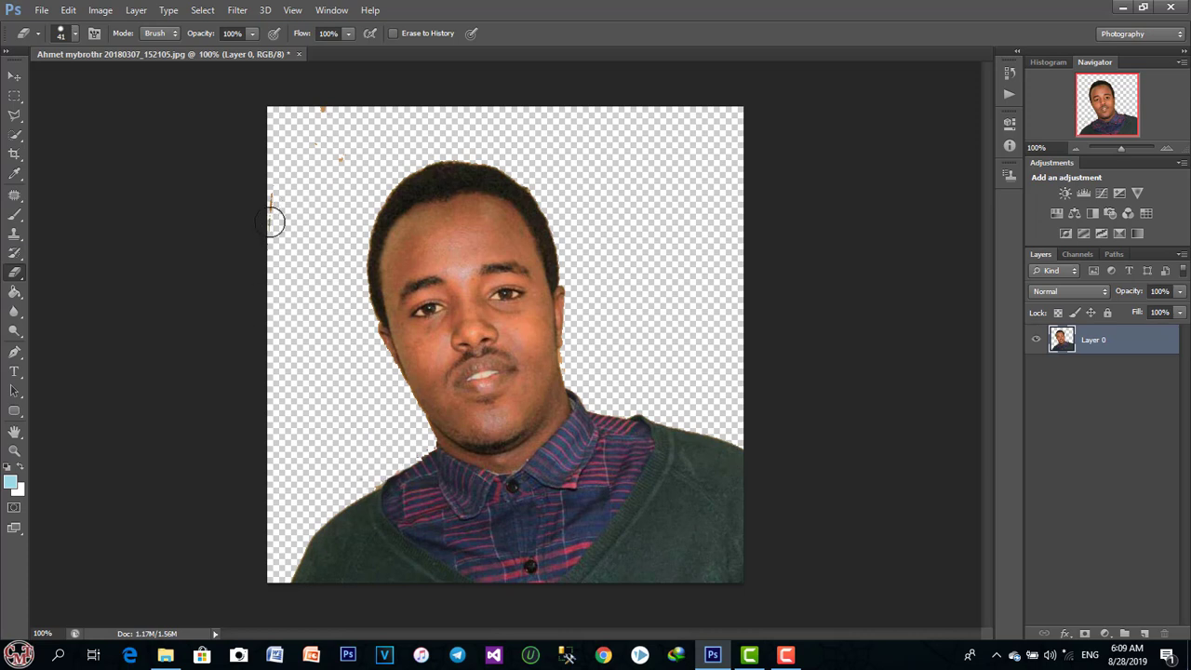
pyautogui.moveTo(271, 221)
pyautogui.mouseDown()
pyautogui.moveTo(324, 135)
pyautogui.moveTo(289, 121)
pyautogui.moveTo(335, 161)
pyautogui.mouseUp()
# - Try a 370 px eraser on the man's head and undo the erasure
pyautogui.click(73, 34)
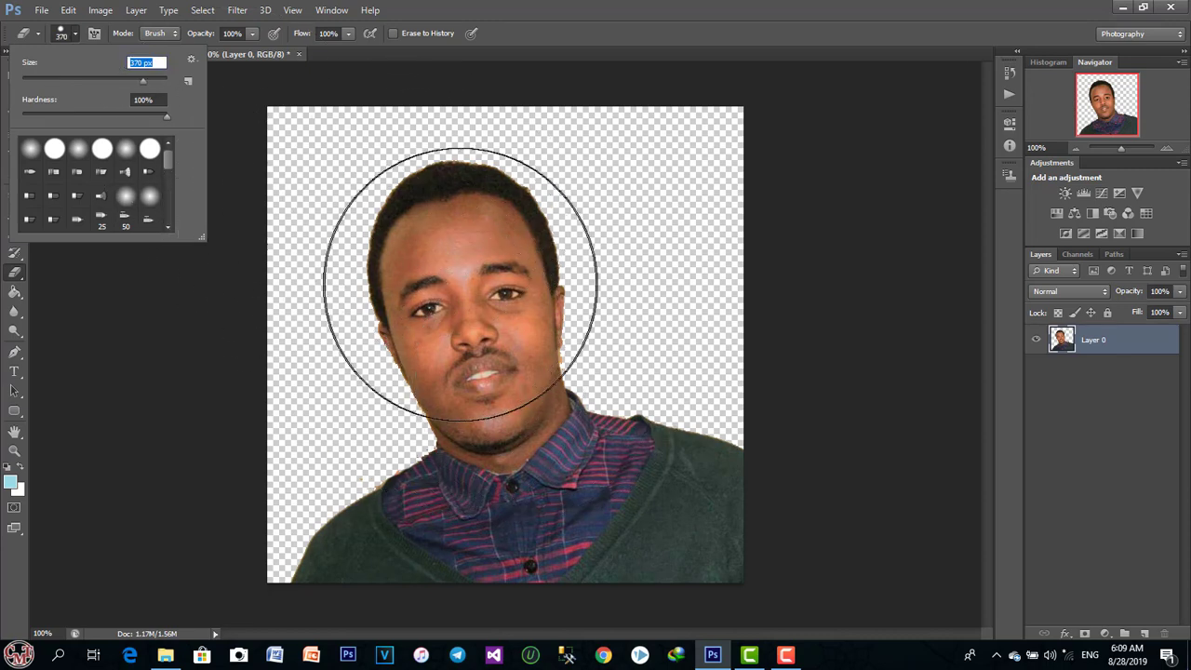
pyautogui.press('Return')
pyautogui.click(473, 302)
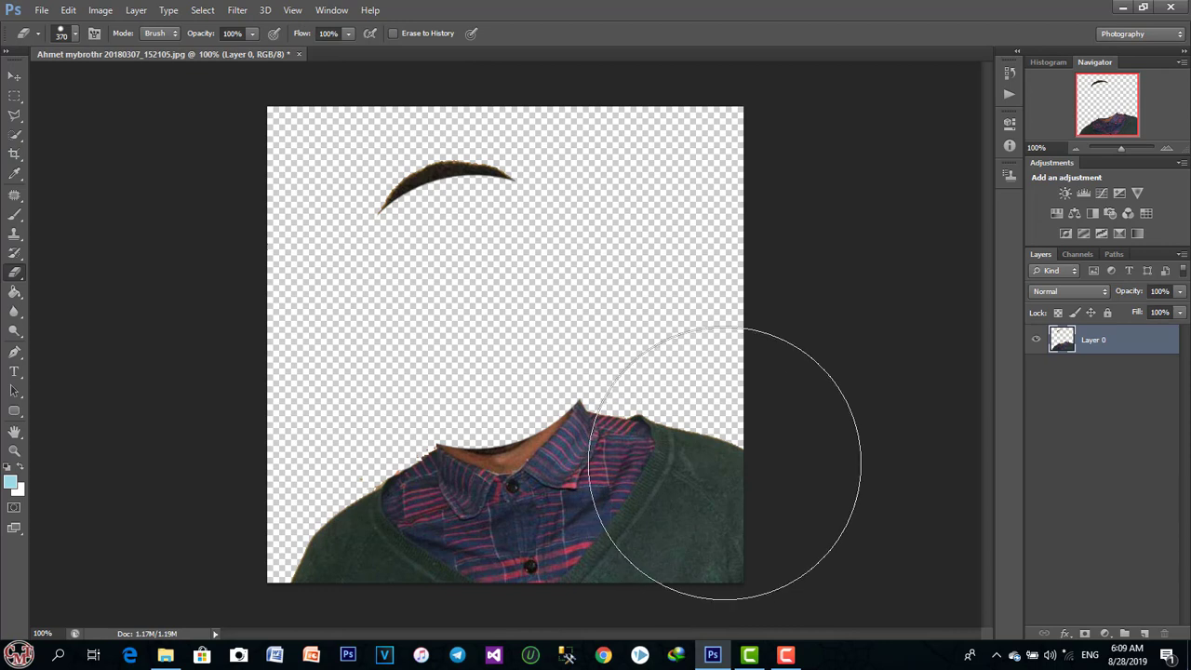
pyautogui.hotkey('ctrl', 'z')
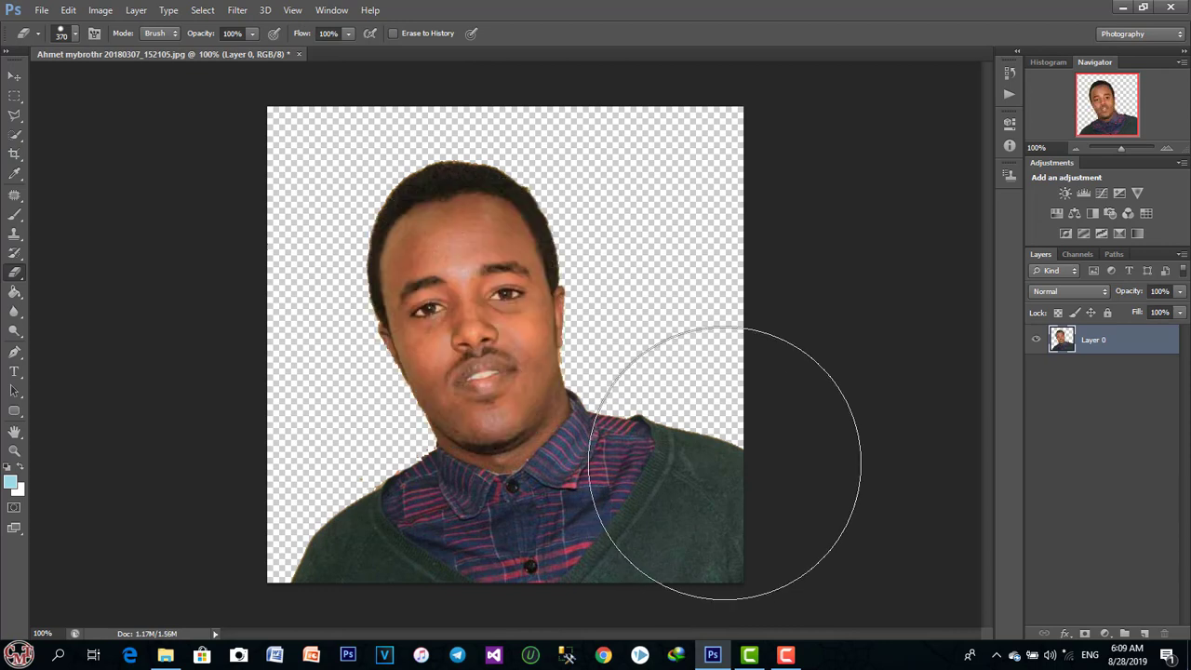
# - Set the eraser brush size to 57 px and return to the canvas beside the man's neck
pyautogui.click(73, 32)
pyautogui.click(91, 80)
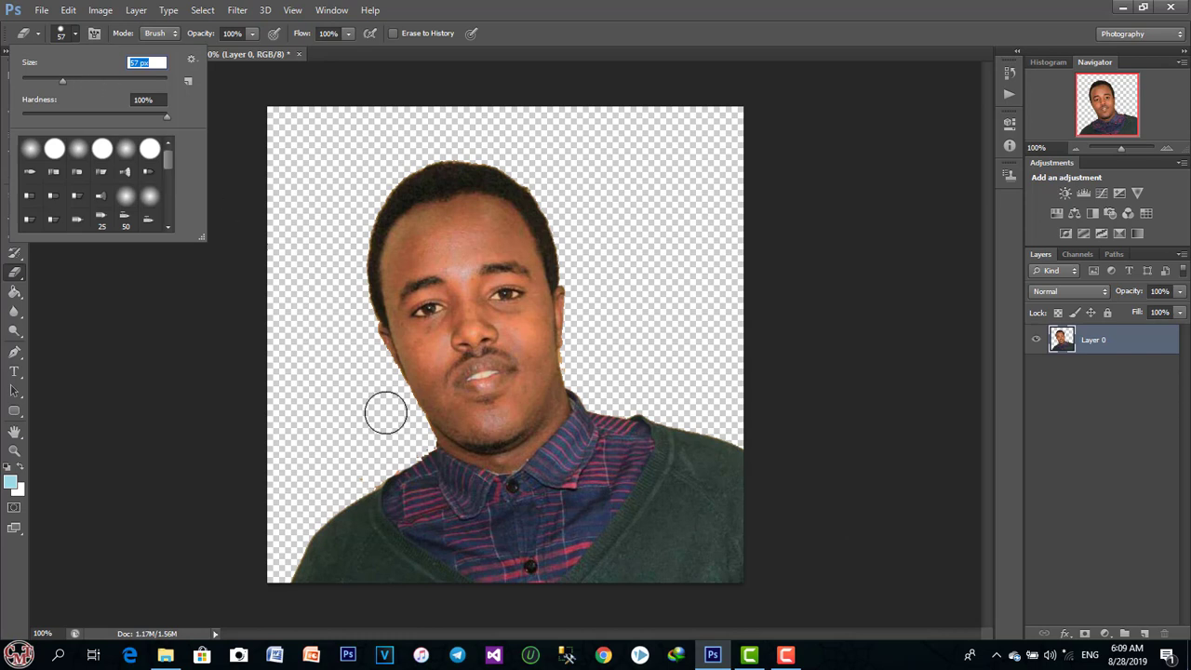
pyautogui.click(585, 354)
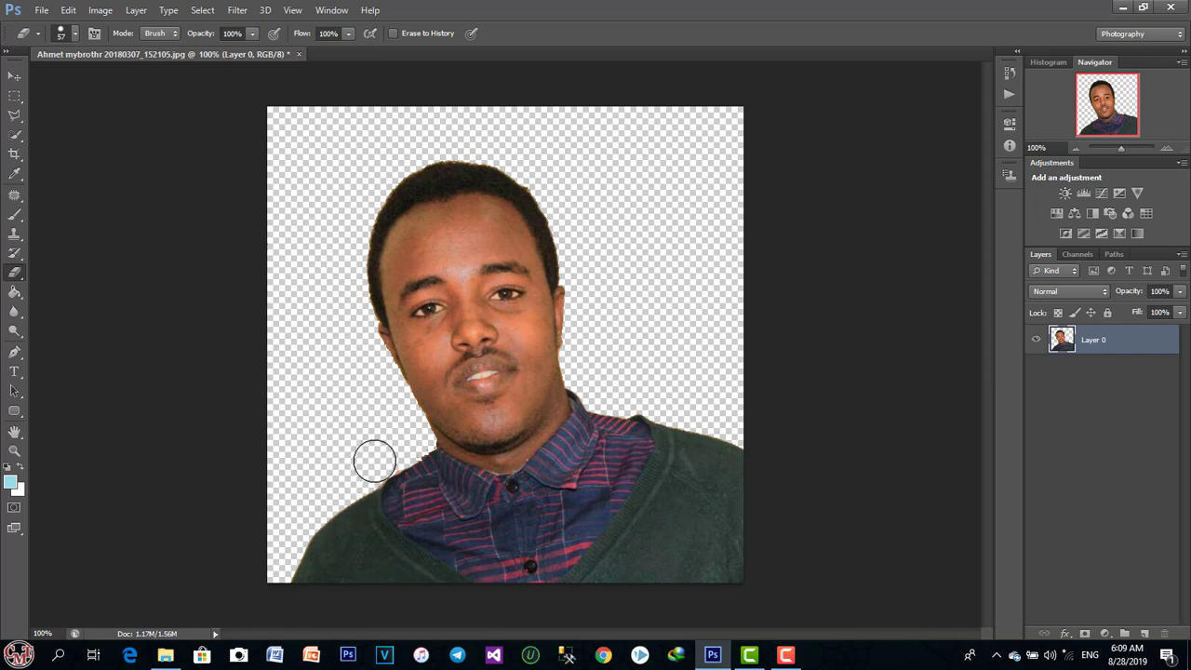
# - Place the 1200px-Lenovo western headquarters image from the images folder into the portrait document
pyautogui.click(16, 71)
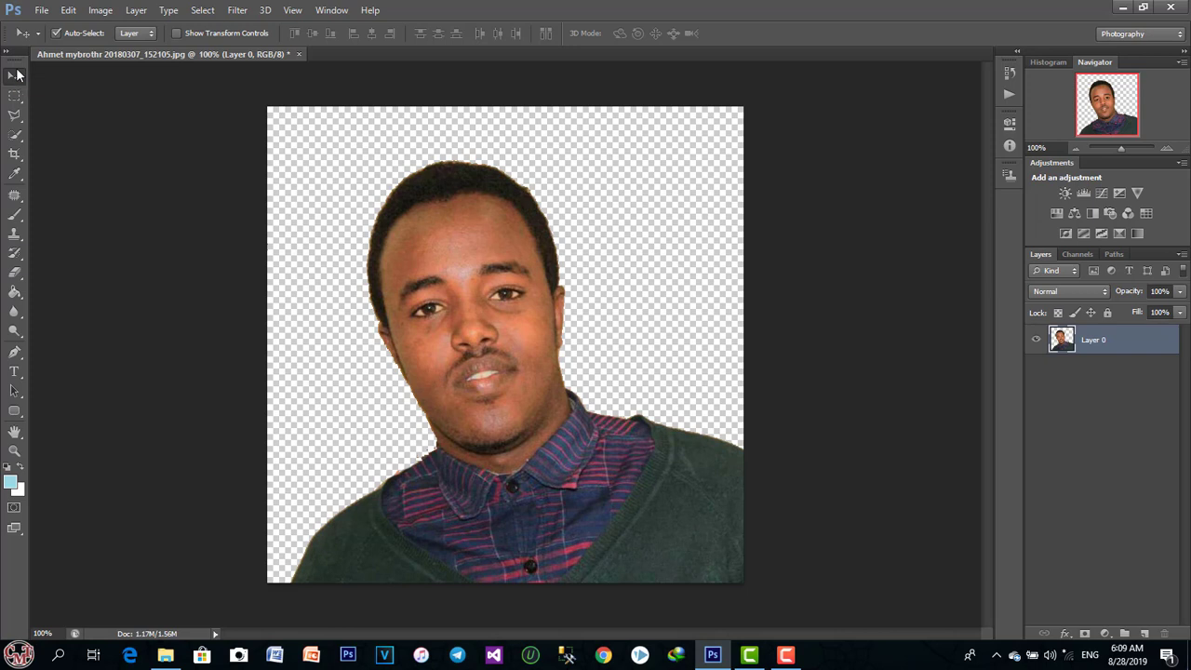
pyautogui.click(41, 12)
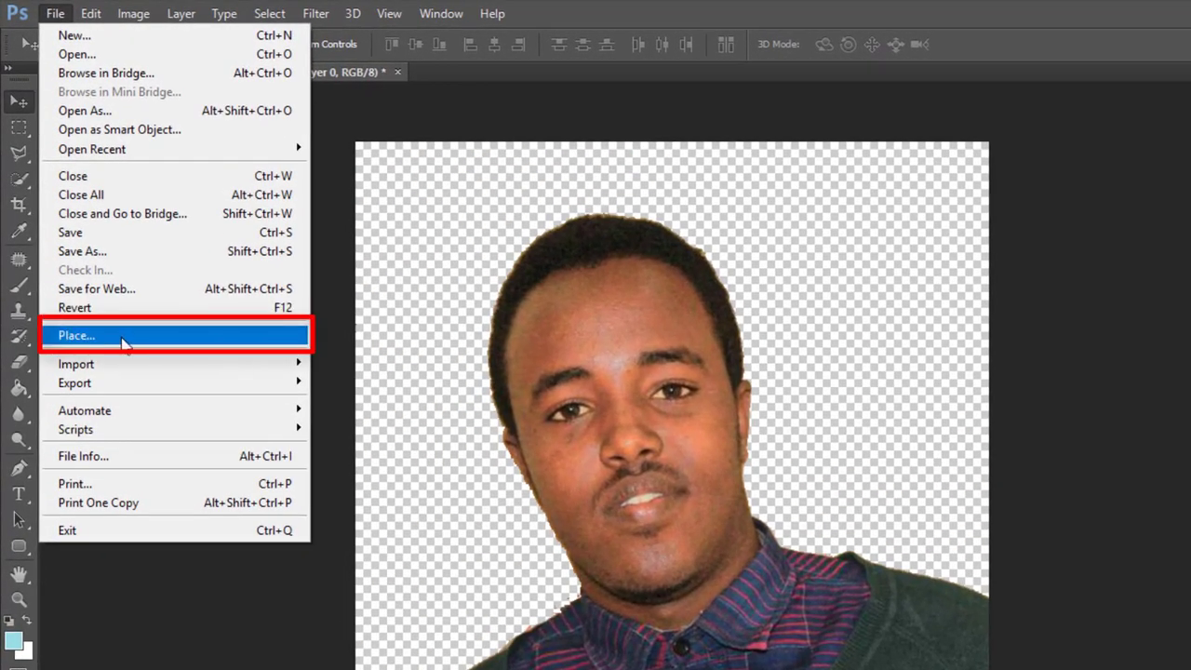
pyautogui.click(124, 337)
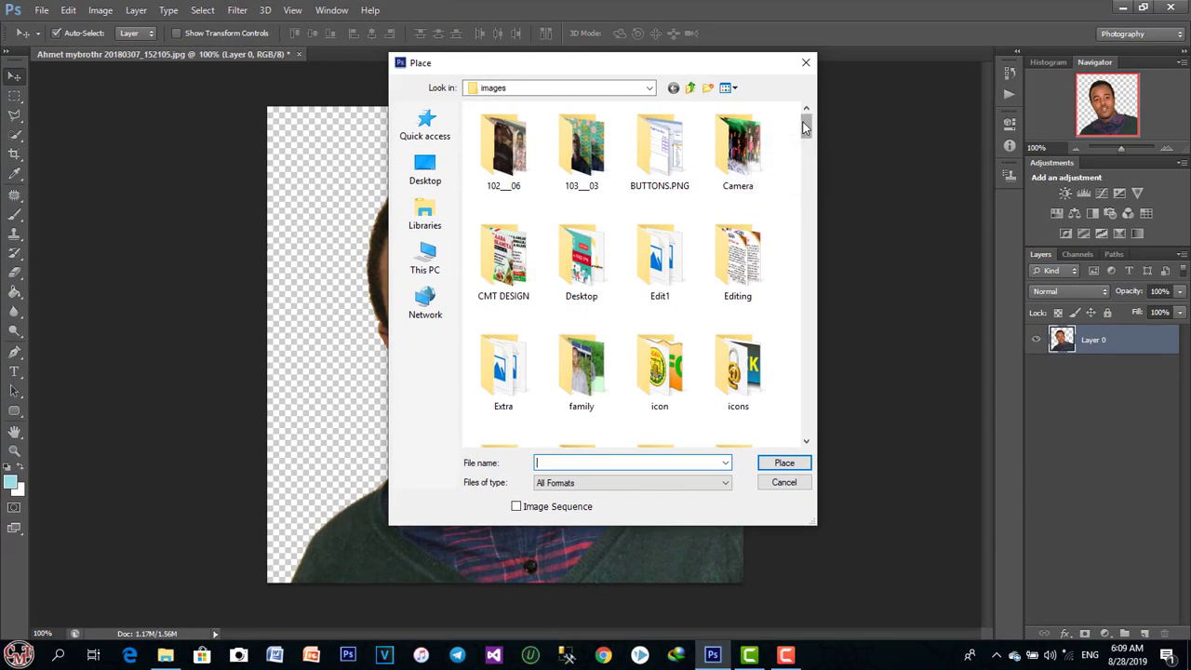
pyautogui.moveTo(1072, 163); pyautogui.dragTo(1072, 218)
pyautogui.moveTo(805, 163); pyautogui.dragTo(805, 171)
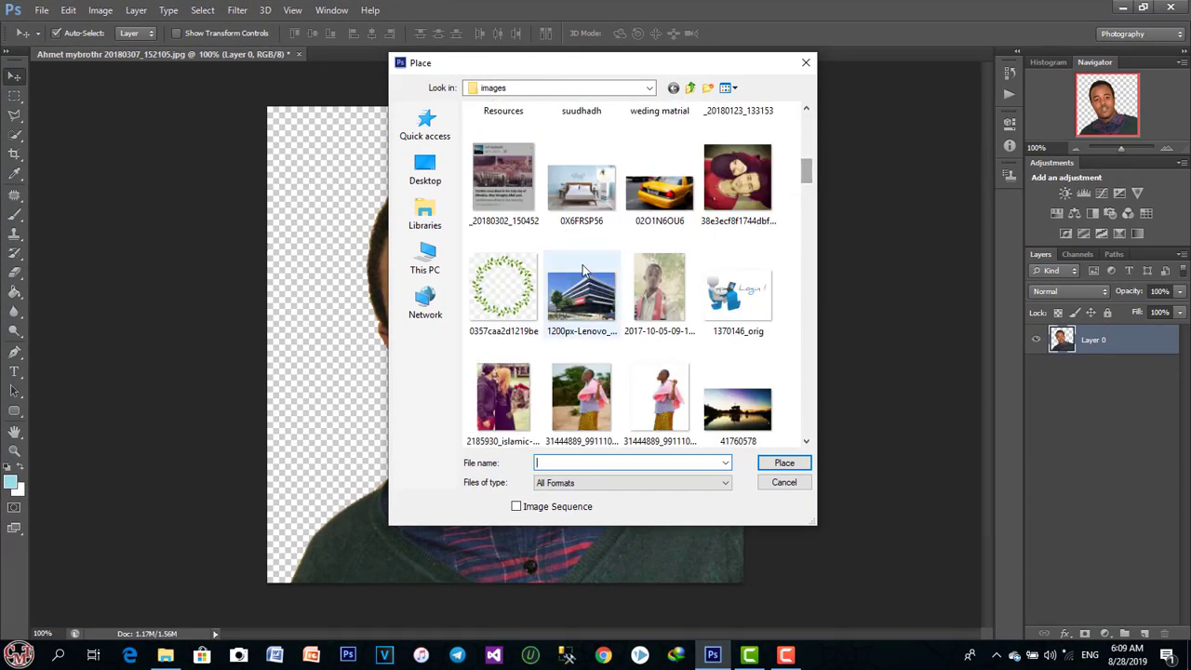
pyautogui.doubleClick(582, 296)
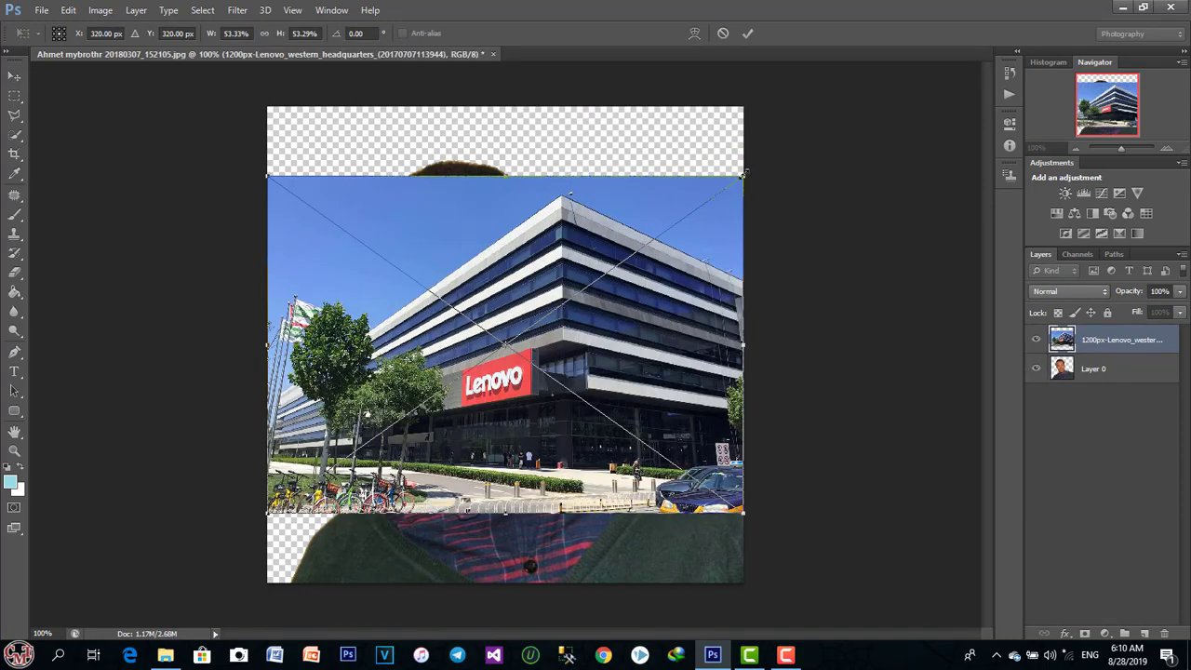
# - Enlarge and reposition the placed Lenovo image to cover the whole canvas, and move its layer below Layer 0
pyautogui.moveTo(745, 174); pyautogui.dragTo(1063, 9)
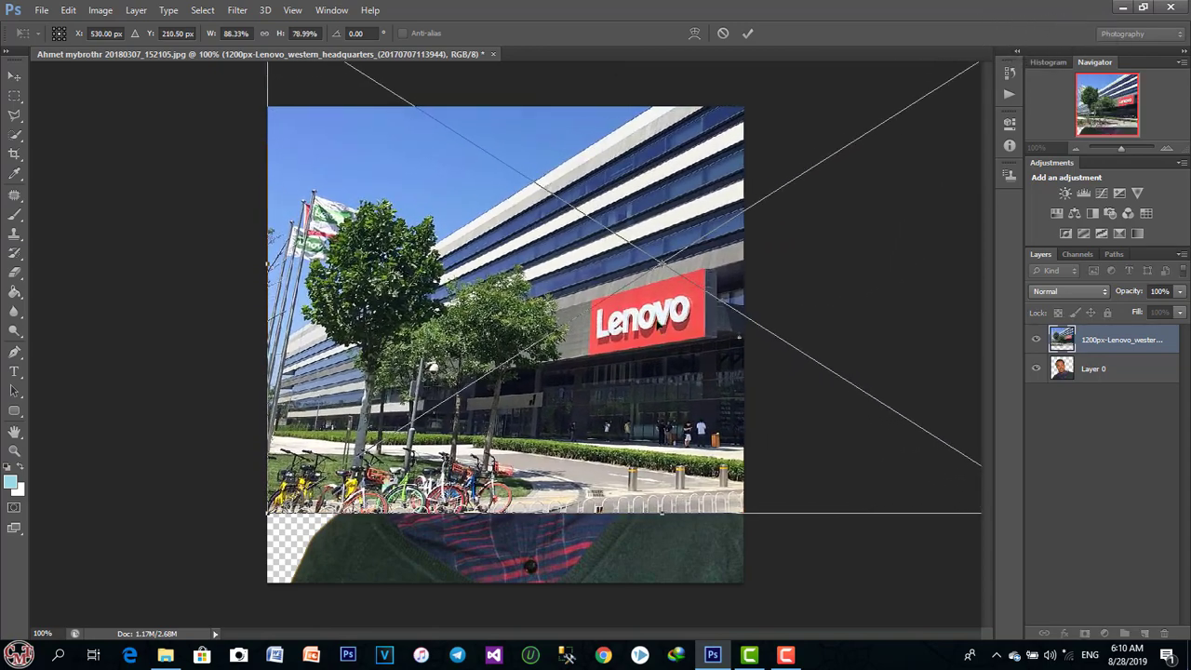
pyautogui.moveTo(659, 326); pyautogui.dragTo(610, 424)
pyautogui.click(746, 37)
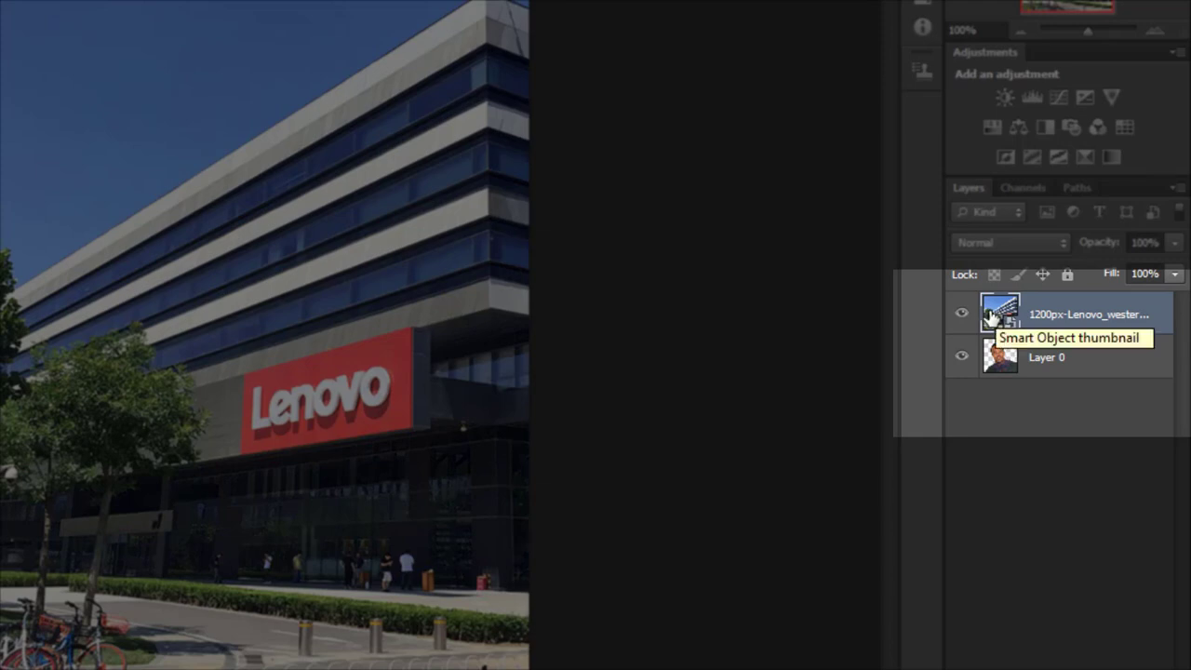
pyautogui.moveTo(990, 316); pyautogui.dragTo(1059, 379)
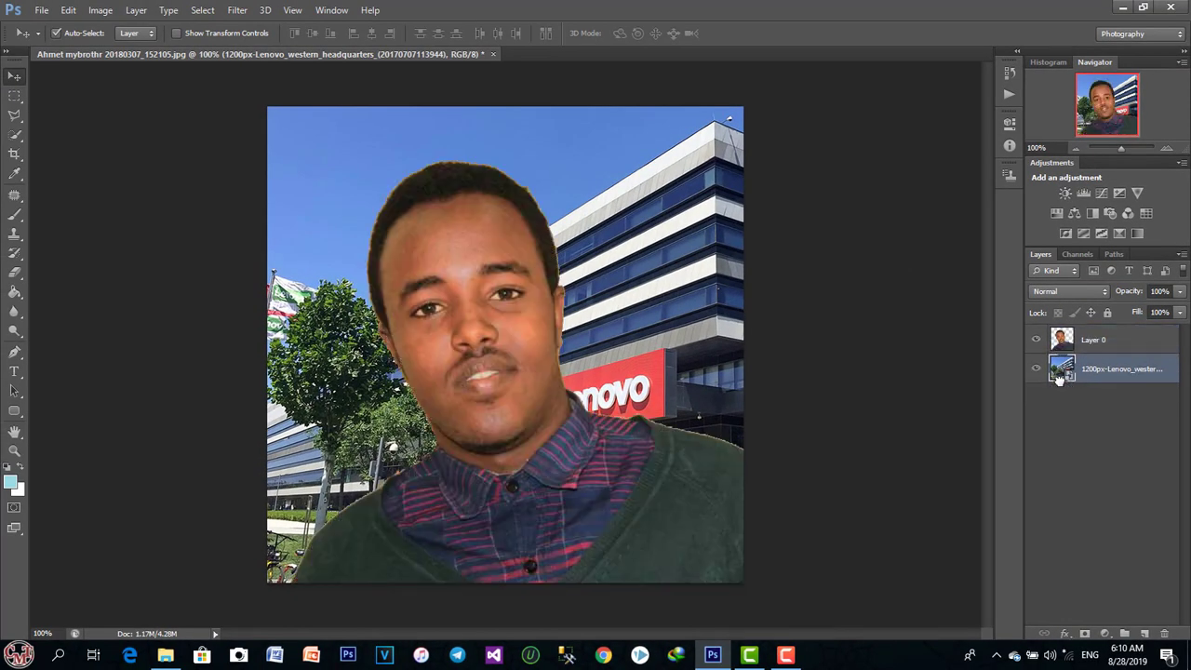
# - Scale the man's layer down to about 65% and position him in the lower-right corner of the image
pyautogui.moveTo(517, 468); pyautogui.dragTo(535, 477)
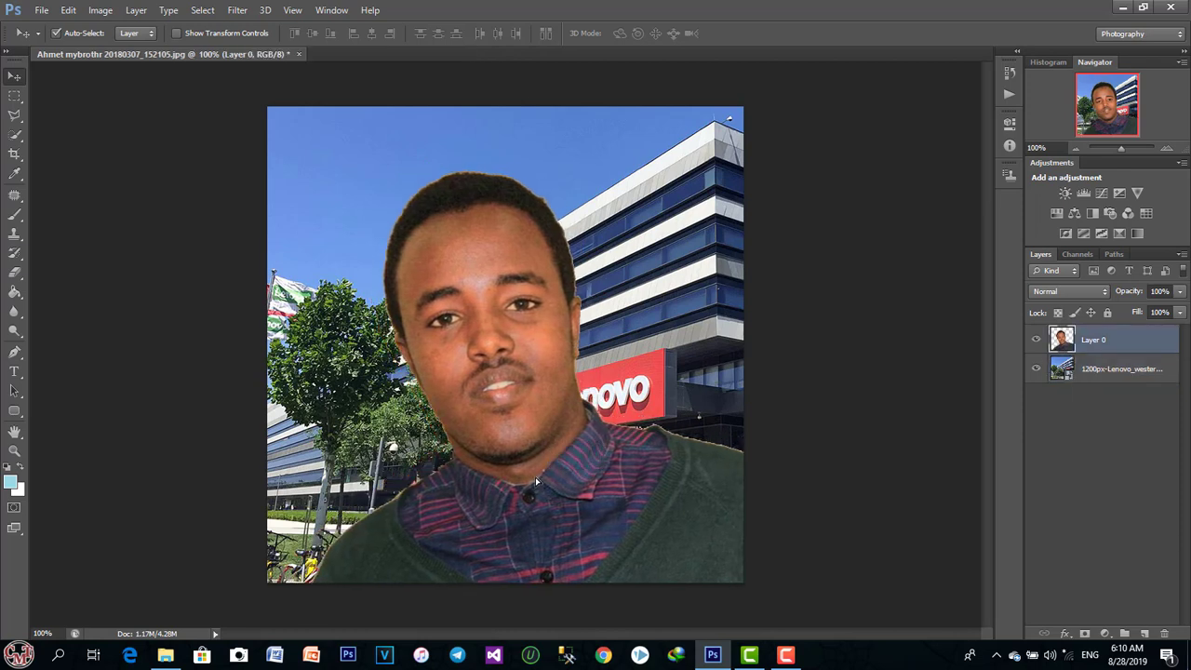
pyautogui.hotkey('ctrl', 't')
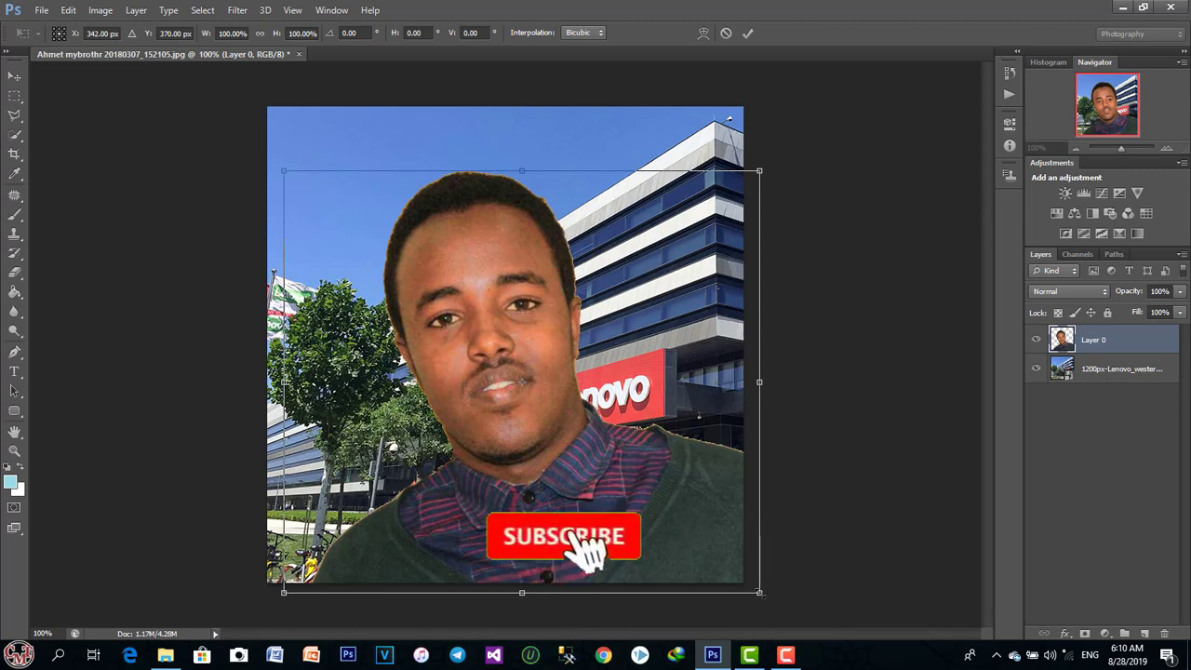
pyautogui.moveTo(760, 592); pyautogui.dragTo(592, 445)
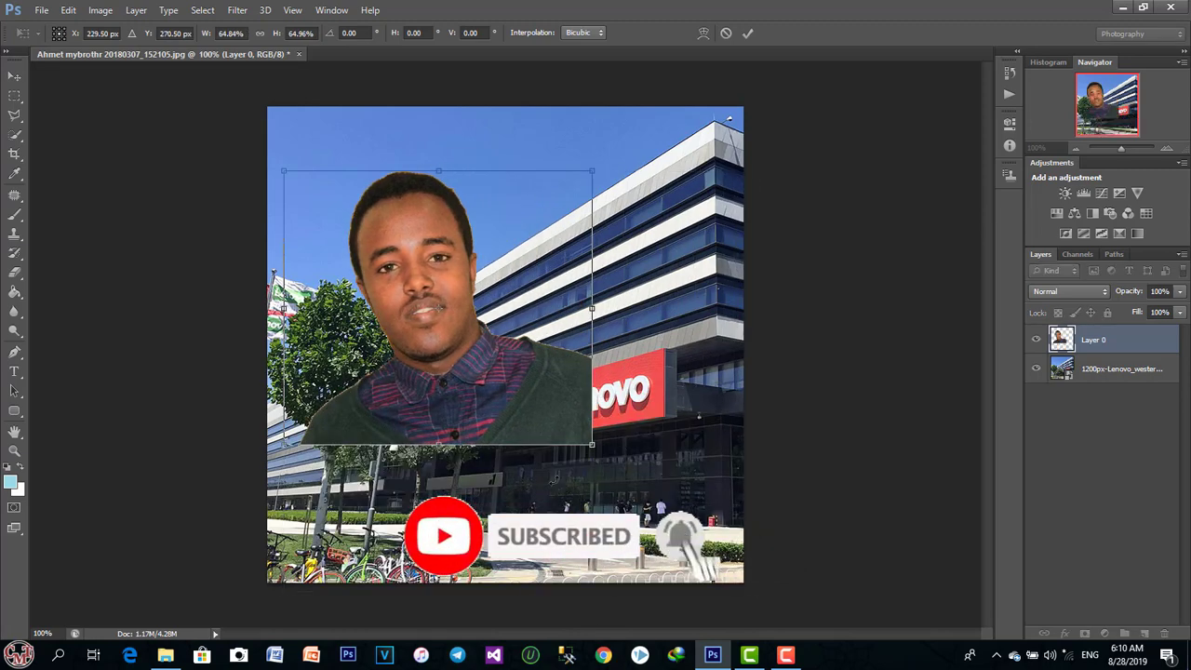
pyautogui.moveTo(441, 365); pyautogui.dragTo(593, 503)
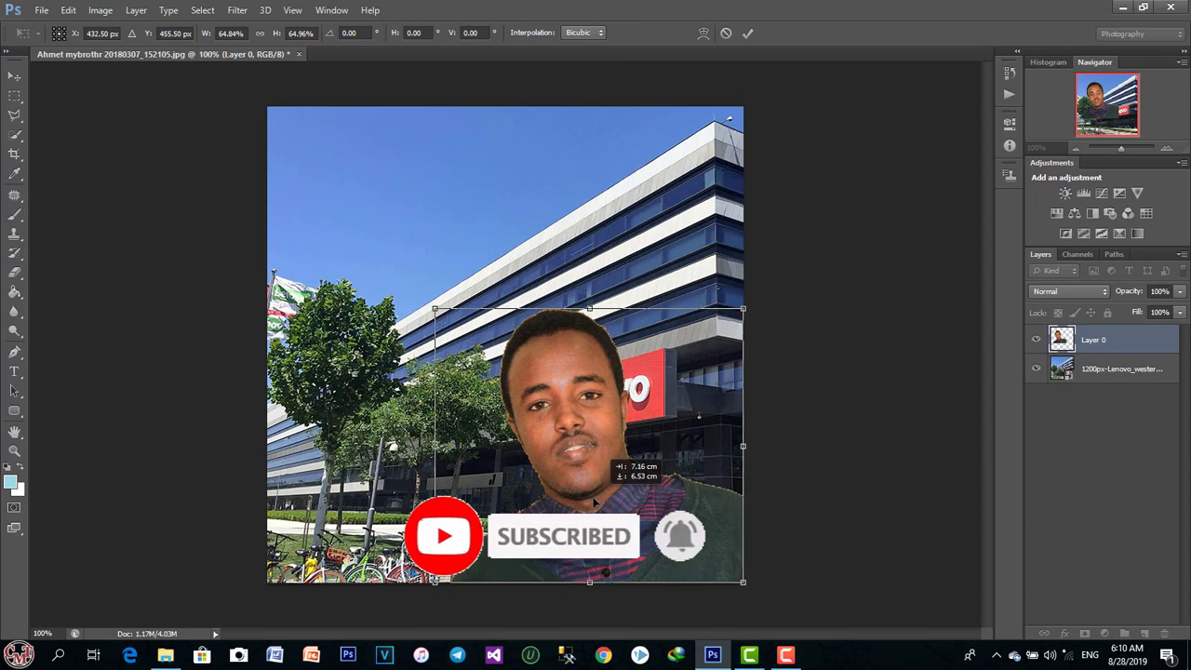
pyautogui.click(747, 34)
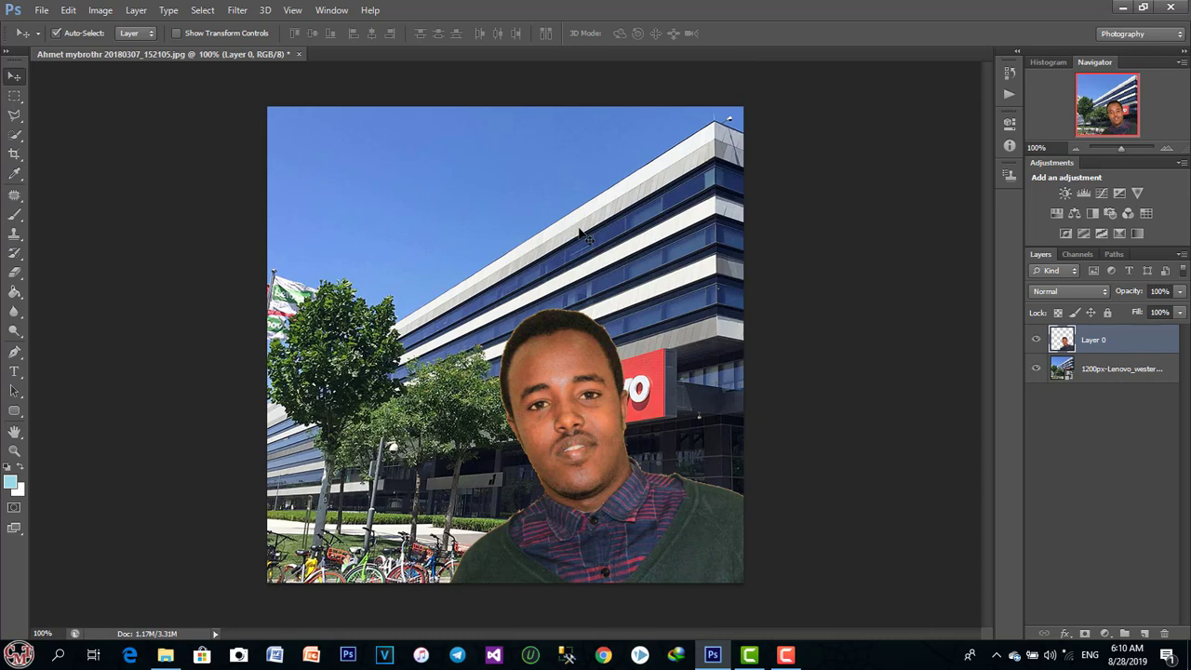
# - Delete the placed Lenovo building layer from behind the man
pyautogui.click(1057, 369)
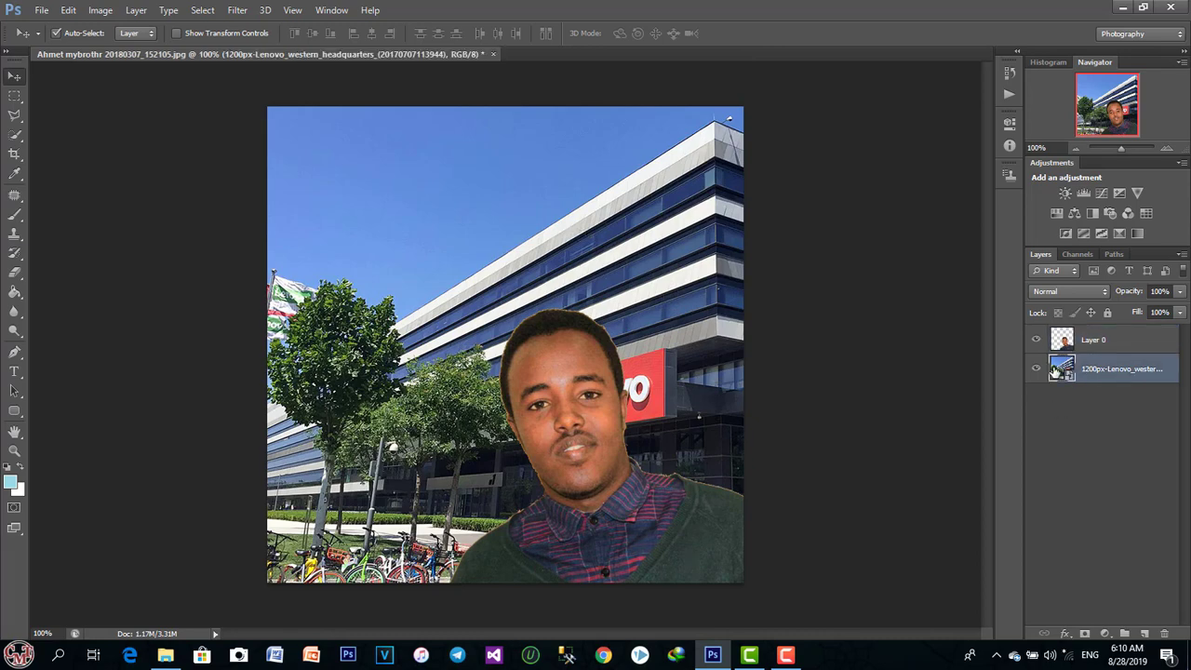
pyautogui.press('Delete')
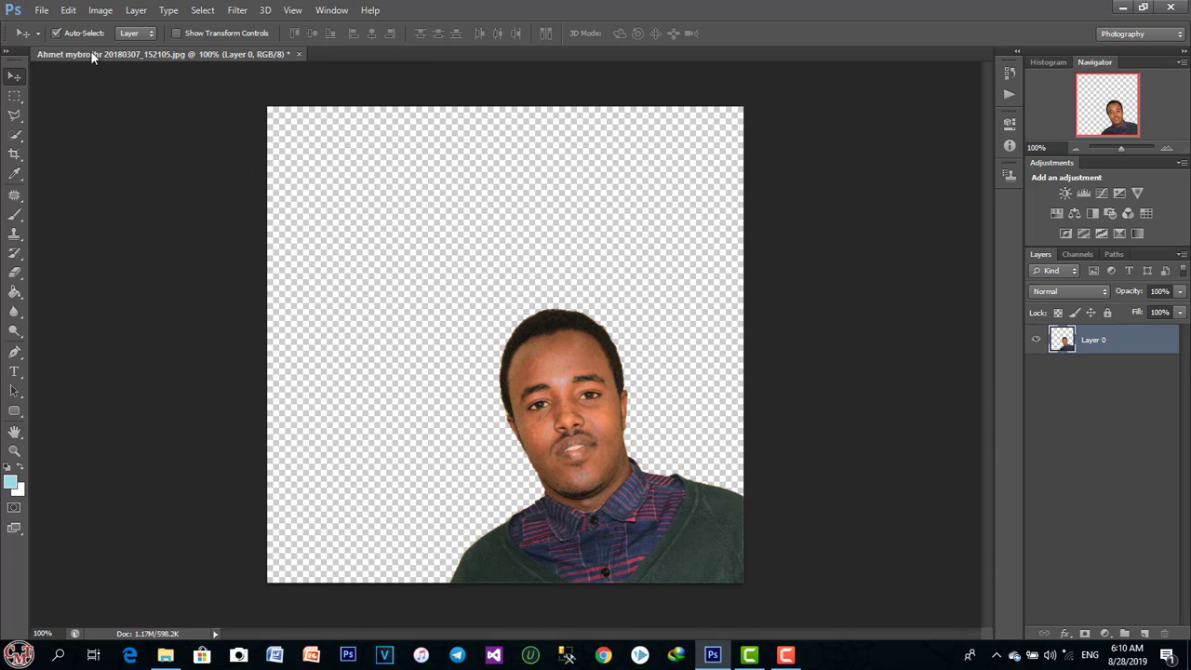
# - Open the 1200px-Lenovo western headquarters image from the images folder as a separate document
pyautogui.click(42, 11)
pyautogui.click(56, 39)
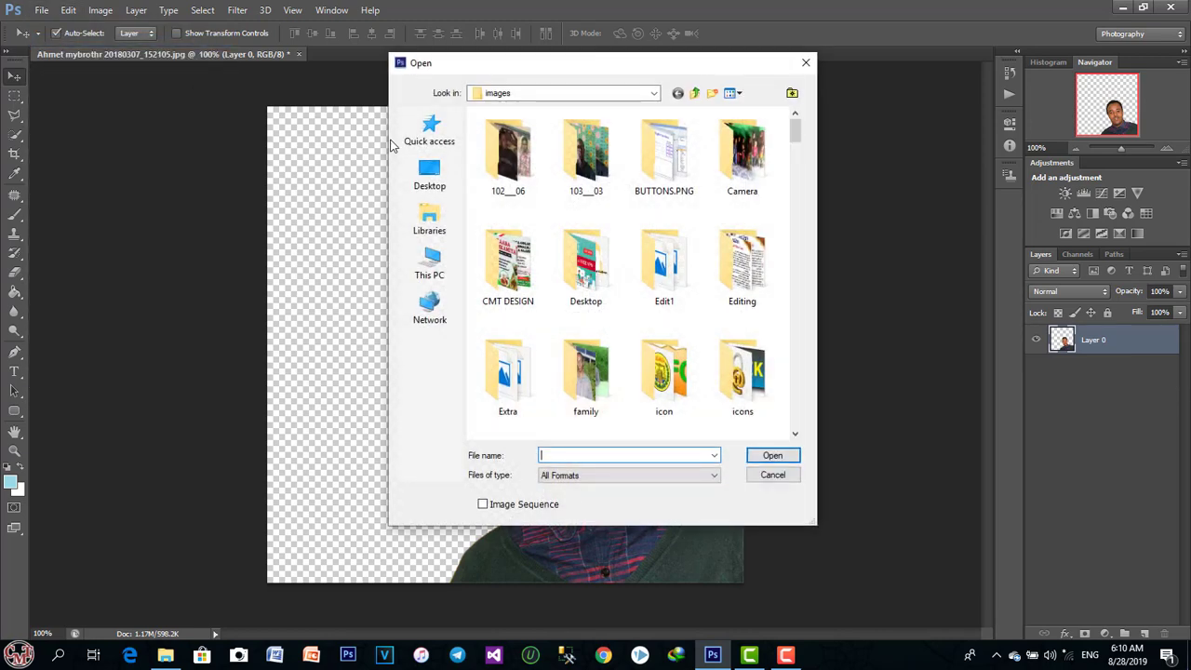
pyautogui.moveTo(797, 135); pyautogui.dragTo(772, 180)
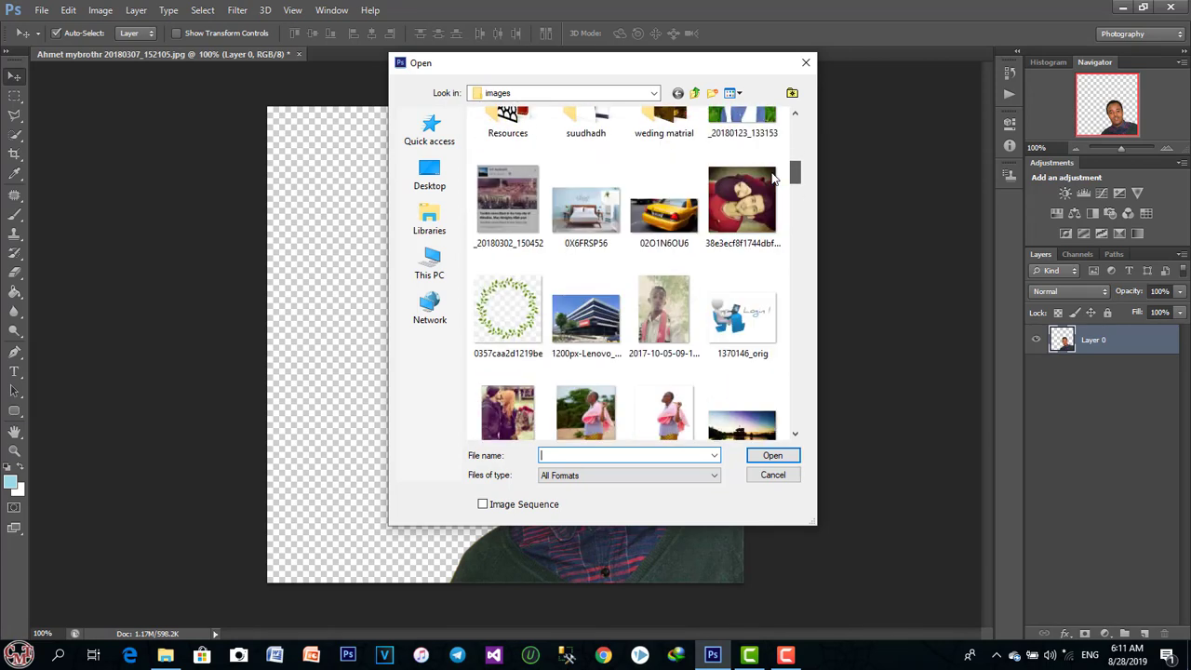
pyautogui.doubleClick(578, 343)
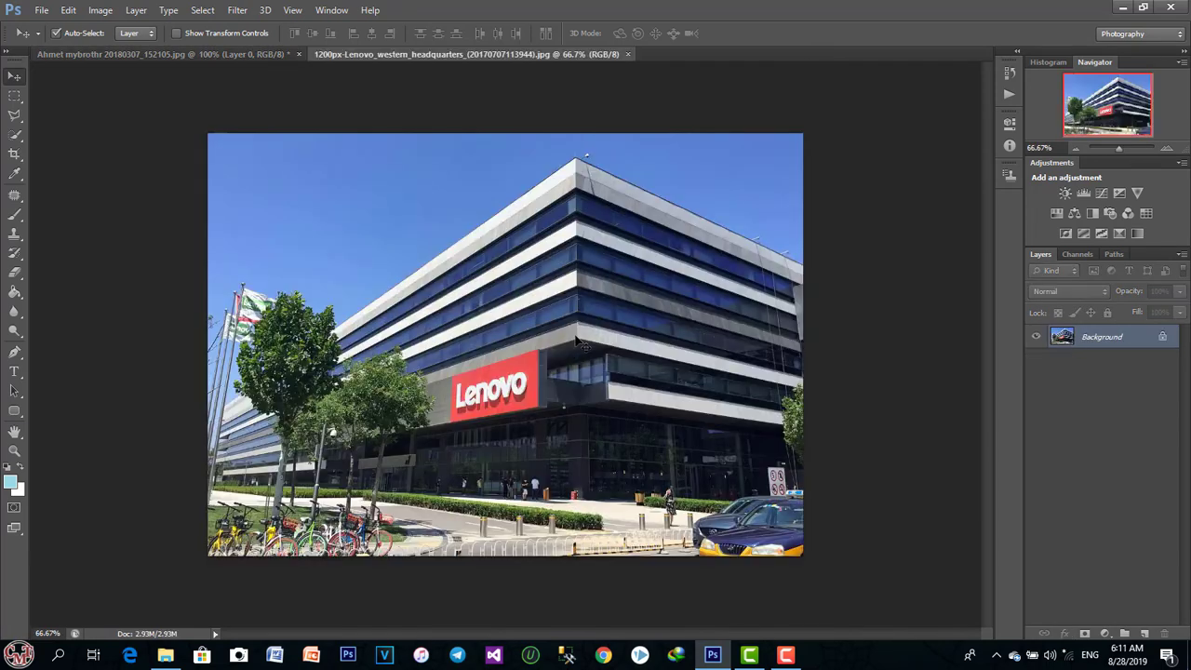
# - Copy the Lenovo image into the portrait document so it covers the canvas, and move its layer below Layer 0
pyautogui.click(175, 57)
pyautogui.click(344, 54)
pyautogui.moveTo(401, 297); pyautogui.dragTo(483, 256)
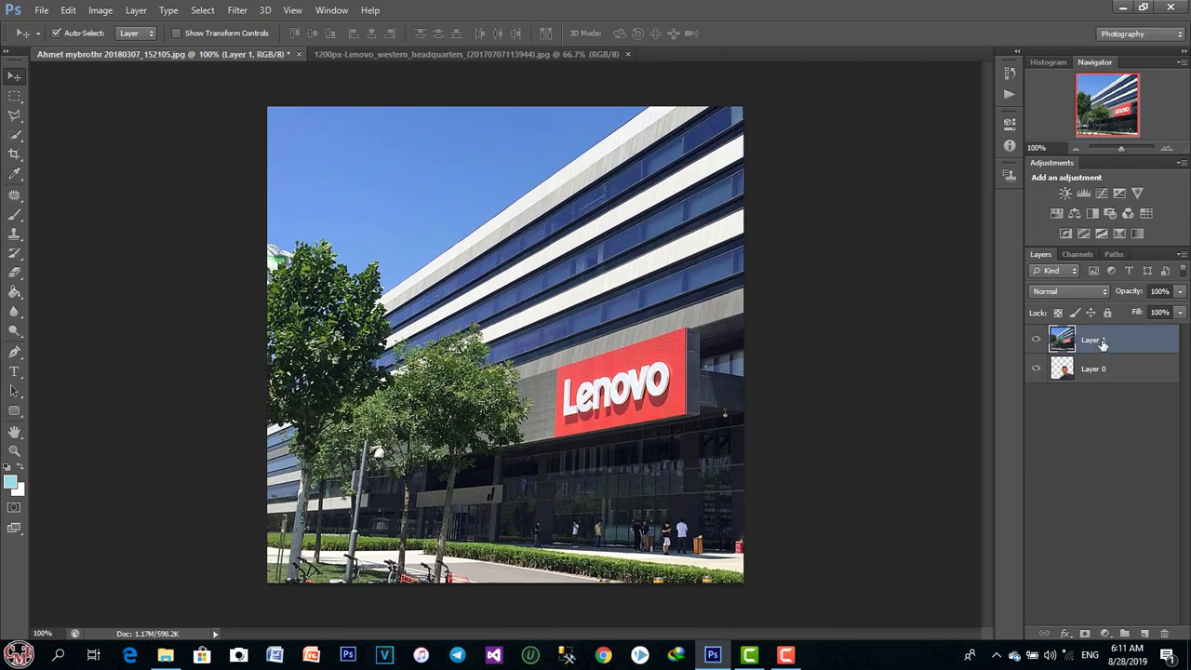
pyautogui.moveTo(1069, 347); pyautogui.dragTo(1065, 395)
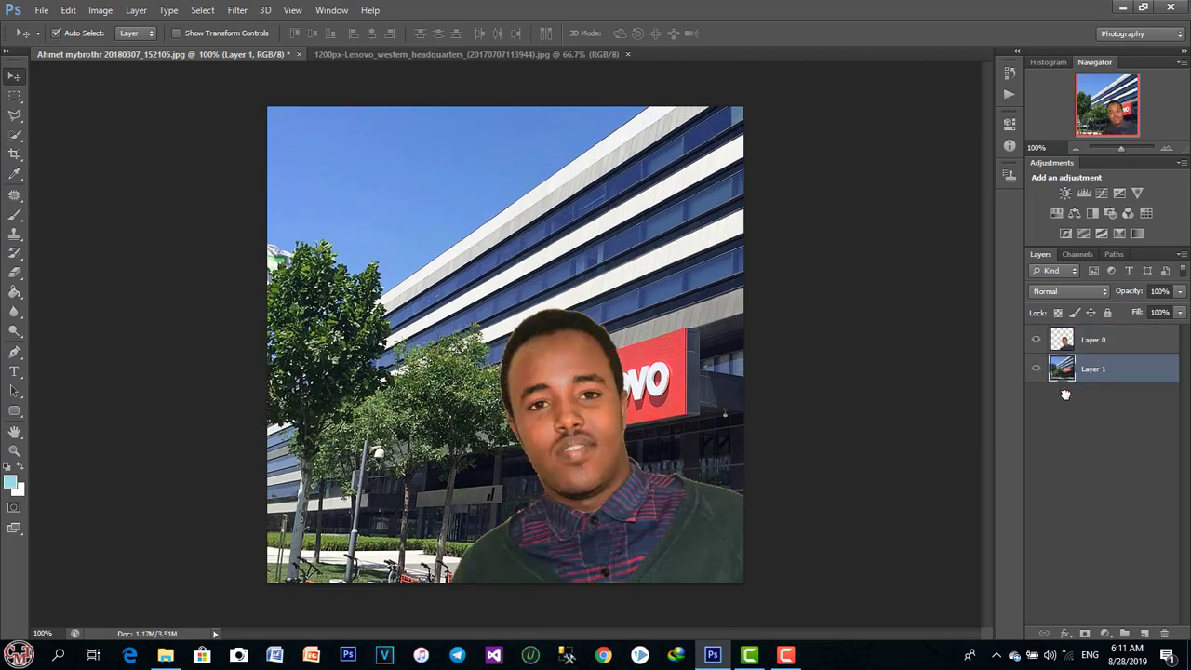
pyautogui.moveTo(610, 553)
pyautogui.mouseDown()
pyautogui.moveTo(590, 547)
pyautogui.moveTo(616, 547)
pyautogui.moveTo(608, 553)
pyautogui.mouseUp()
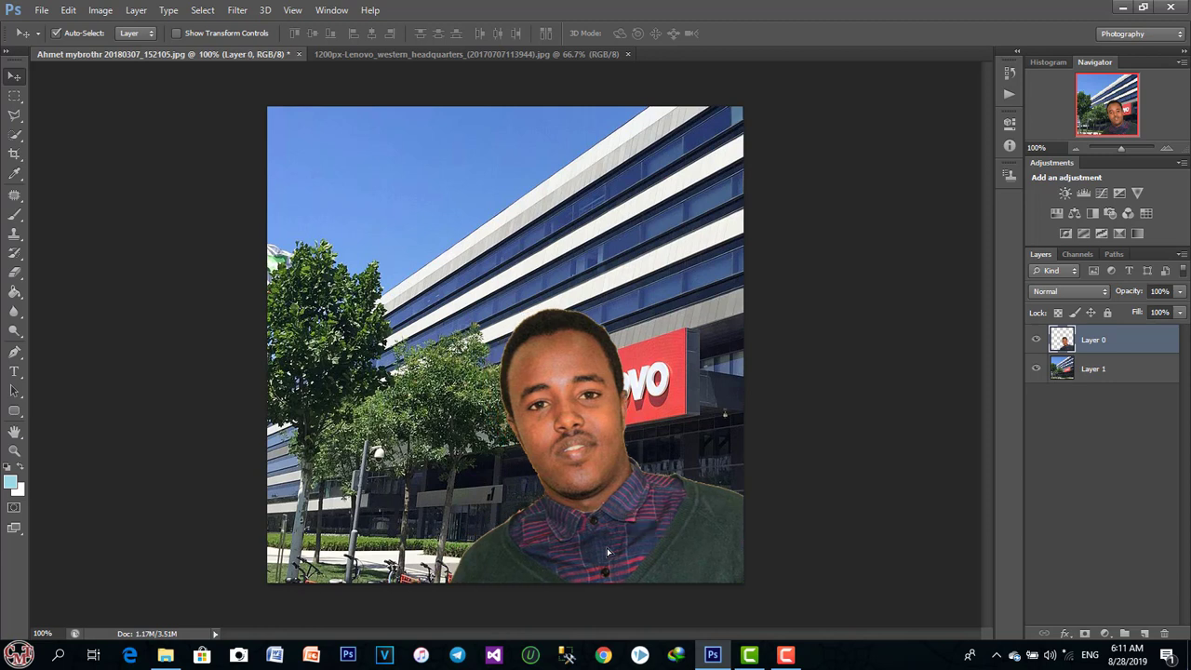